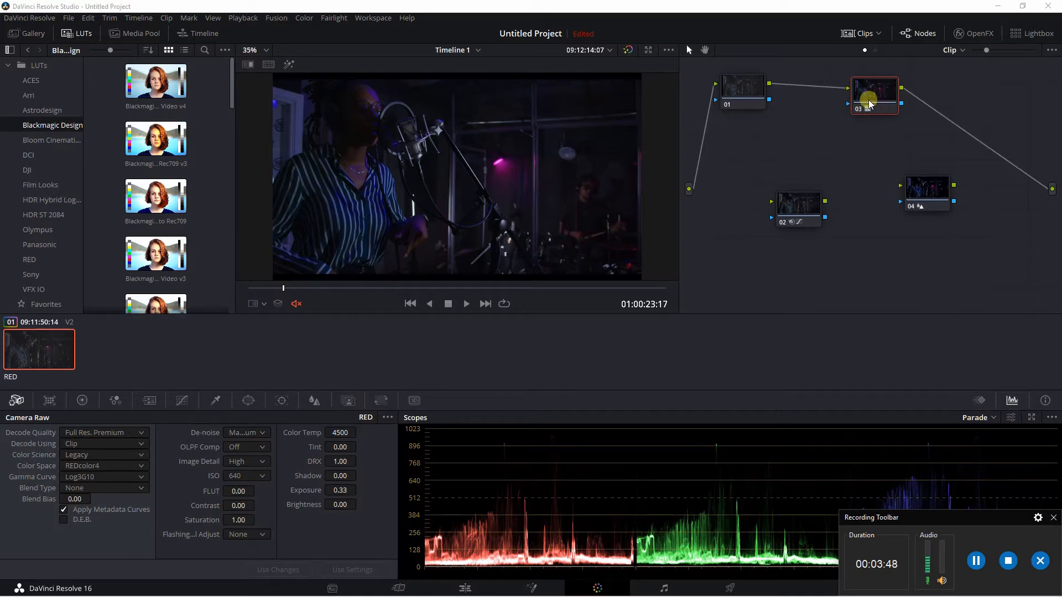
Enlarge the viewer image to 100% and 200% to examine the noise in the shot without noise reduction
{"action": "left_click", "coordinate": [266, 49]}
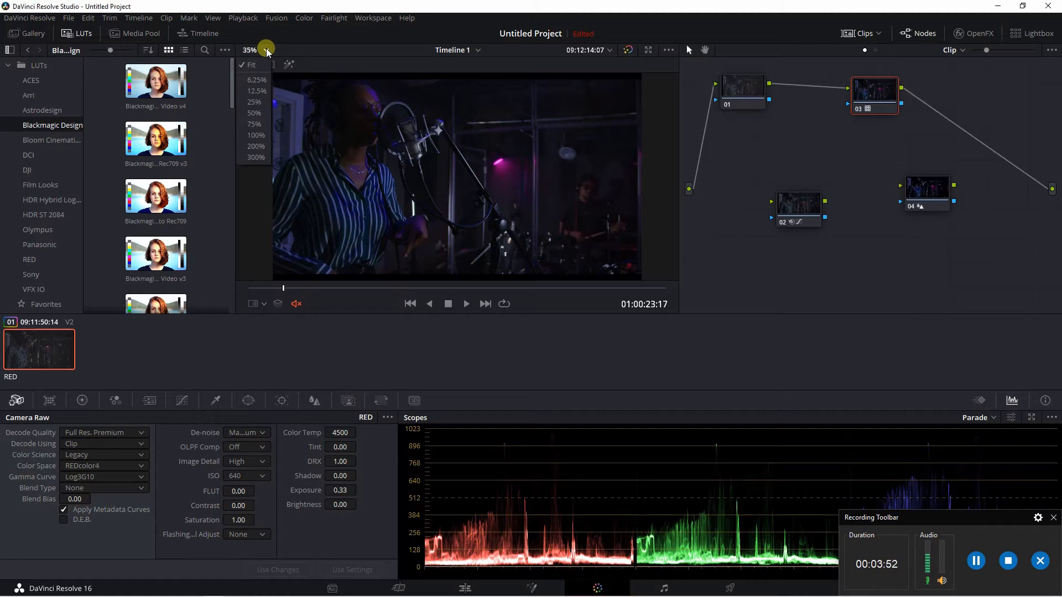
{"action": "left_click", "coordinate": [264, 131]}
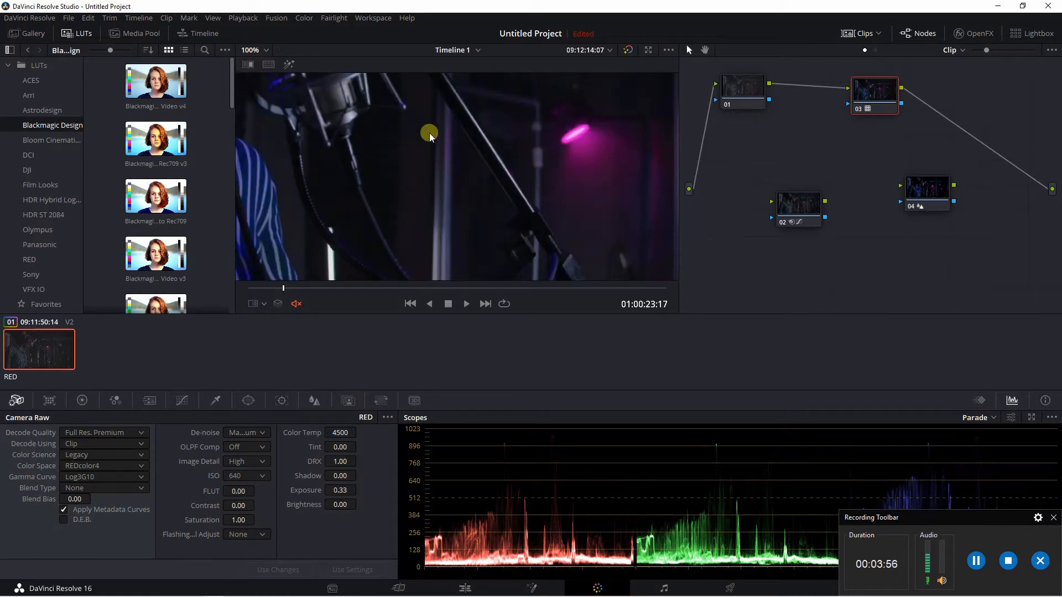
{"action": "left_click", "coordinate": [267, 49]}
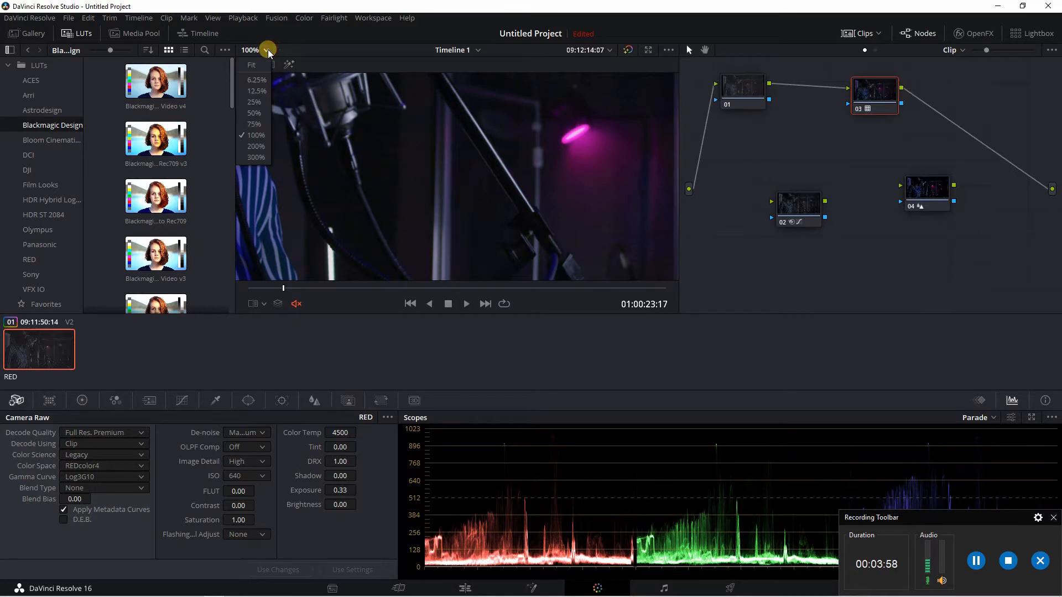
{"action": "left_click", "coordinate": [258, 146]}
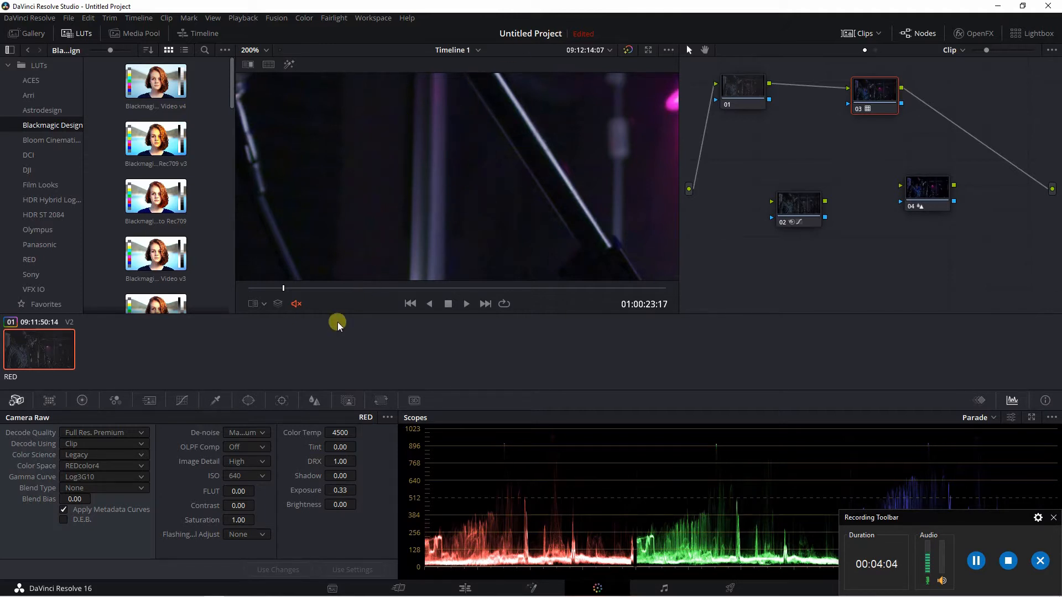
Show the Motion Effects settings and fit the whole frame in the viewer again
{"action": "left_click", "coordinate": [148, 401]}
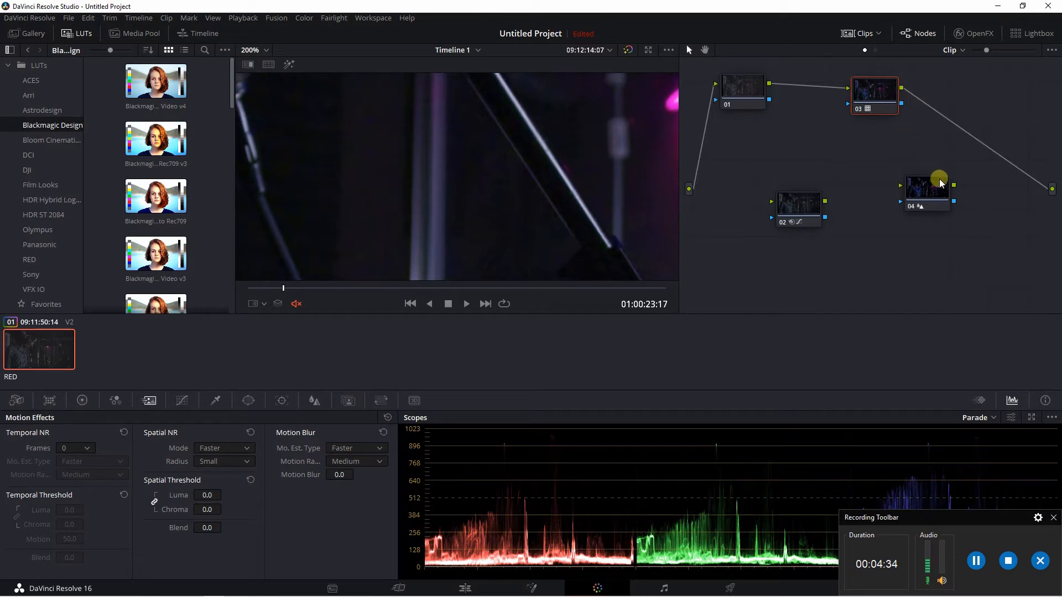
{"action": "left_click", "coordinate": [924, 189]}
{"action": "left_click", "coordinate": [259, 49]}
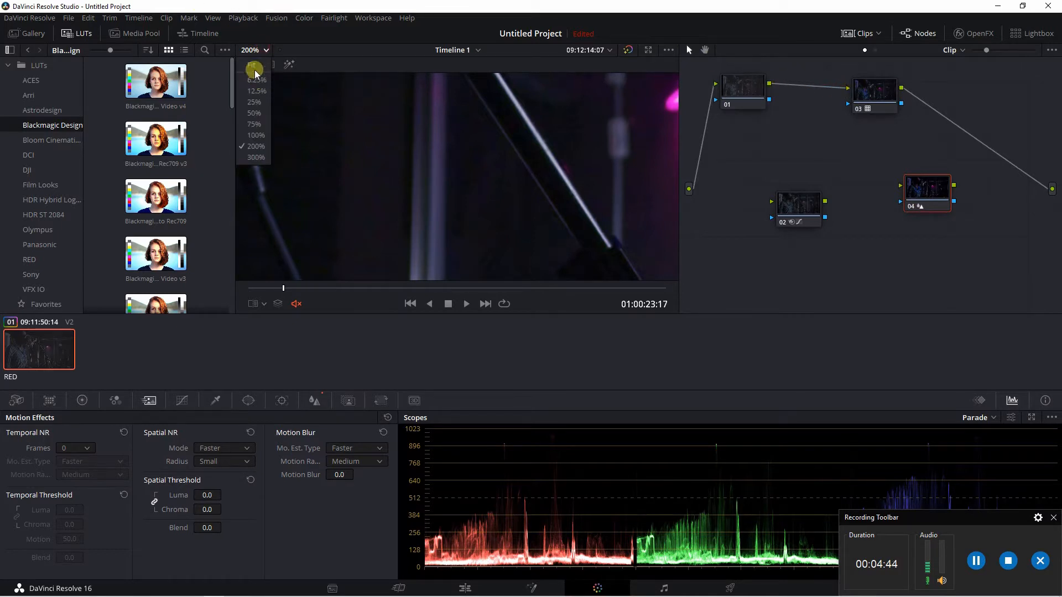
{"action": "left_click", "coordinate": [254, 67]}
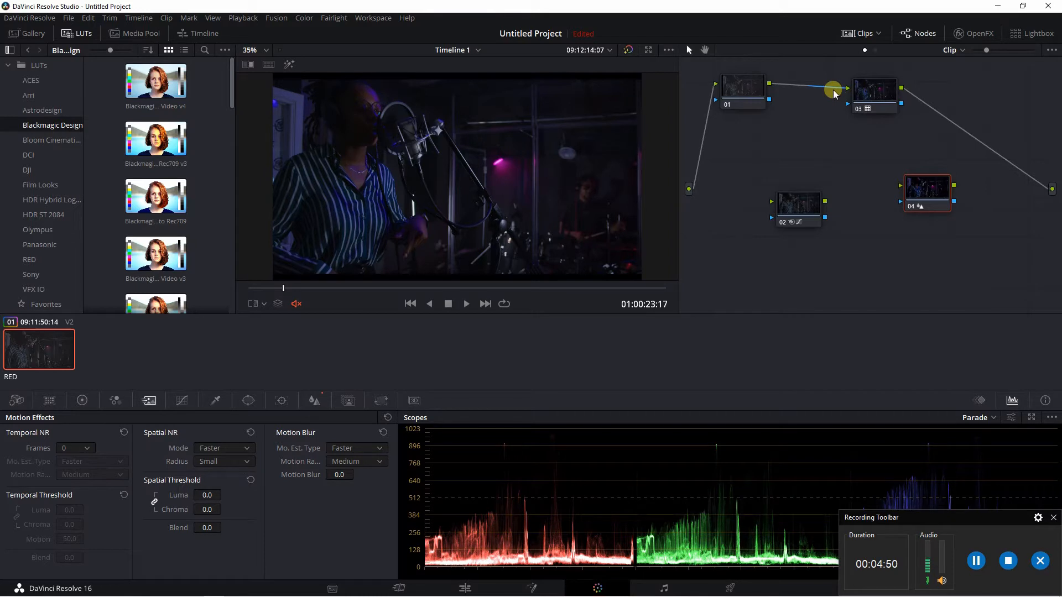
Rewire the node graph in series so node 01 feeds node 02, node 03, node 04 and the output
{"action": "mouse_move", "coordinate": [834, 92]}
{"action": "left_mouse_down"}
{"action": "mouse_move", "coordinate": [772, 205]}
{"action": "mouse_move", "coordinate": [821, 184]}
{"action": "mouse_move", "coordinate": [825, 81]}
{"action": "mouse_move", "coordinate": [850, 88]}
{"action": "left_mouse_up"}
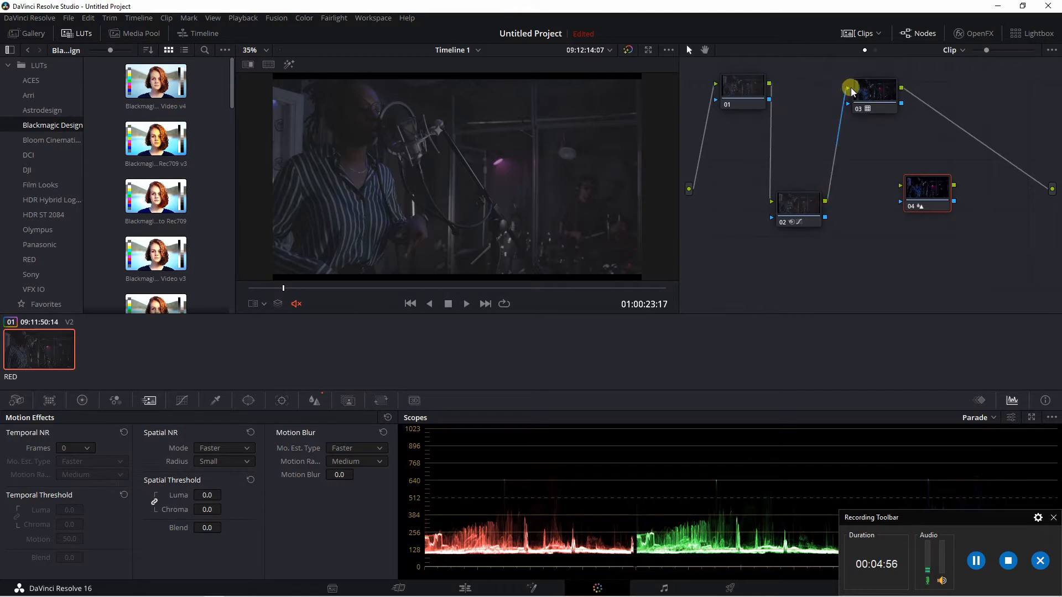
{"action": "left_click_drag", "start_coordinate": [921, 131], "coordinate": [900, 186]}
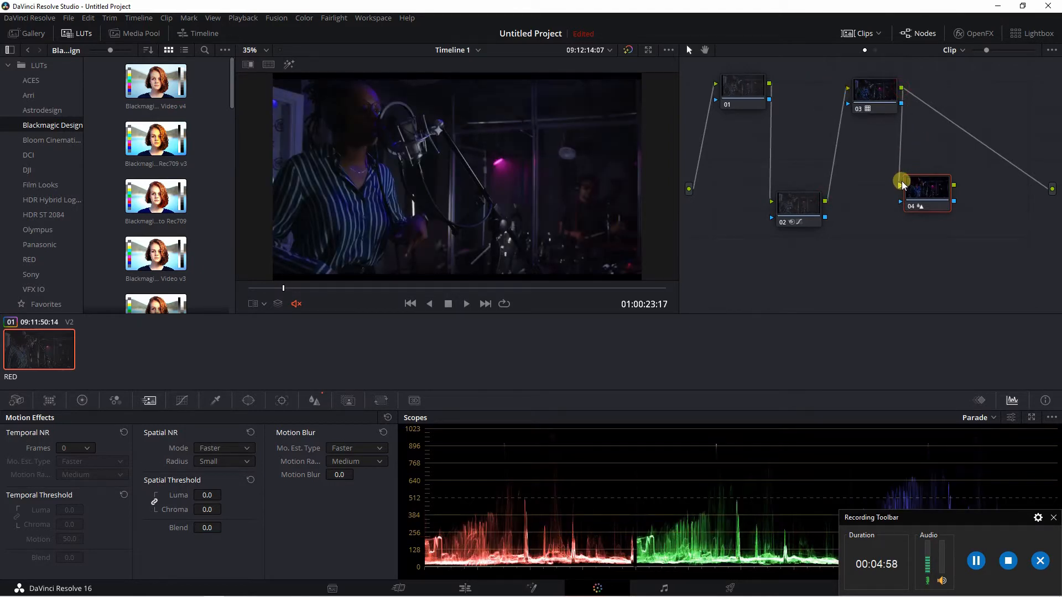
{"action": "mouse_move", "coordinate": [1040, 185]}
{"action": "left_mouse_down"}
{"action": "mouse_move", "coordinate": [1003, 173]}
{"action": "mouse_move", "coordinate": [1051, 189]}
{"action": "left_mouse_up"}
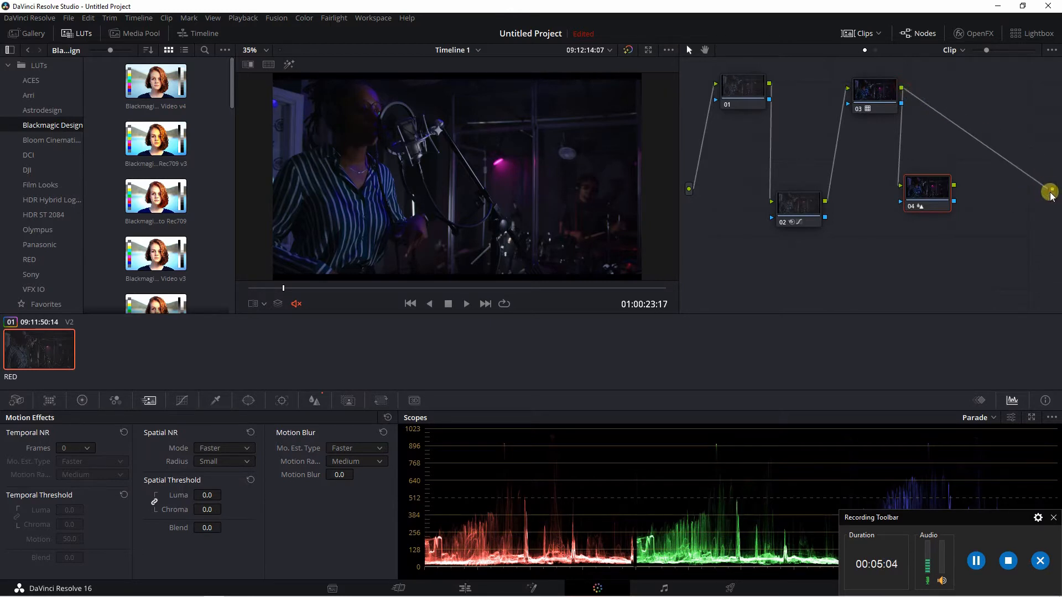
{"action": "left_click_drag", "start_coordinate": [1051, 191], "coordinate": [1011, 163]}
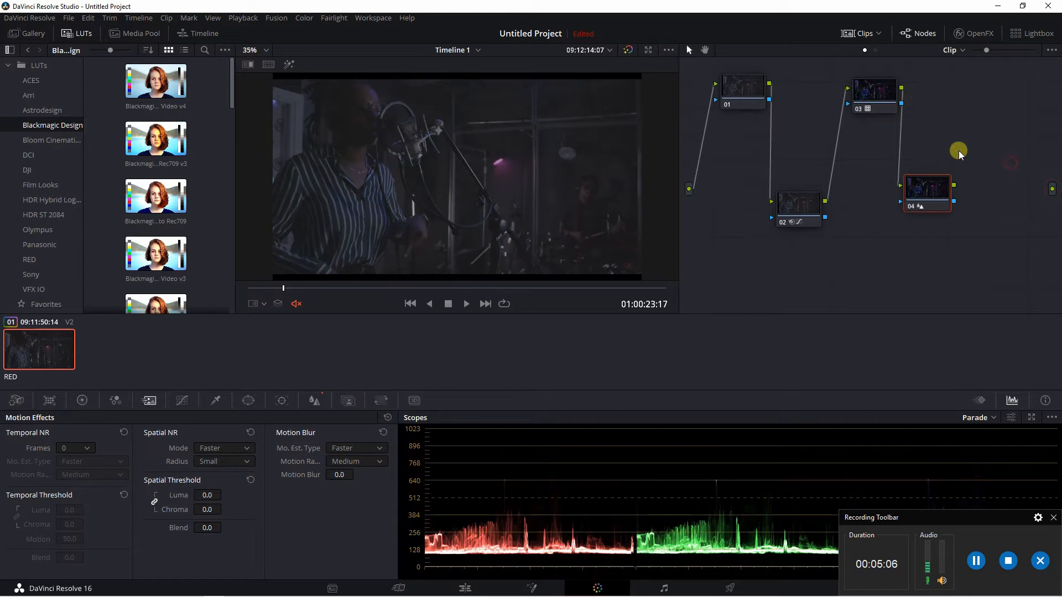
{"action": "left_click_drag", "start_coordinate": [956, 184], "coordinate": [1052, 190]}
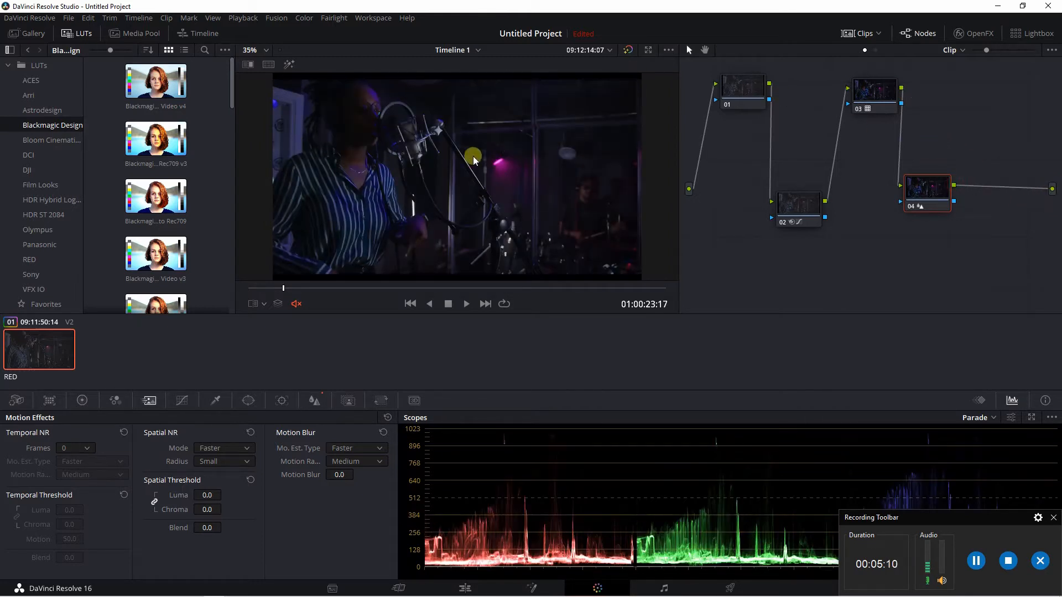
Examine the image with all nodes connected at 200% magnification and return to the fitted view
{"action": "left_click", "coordinate": [265, 49]}
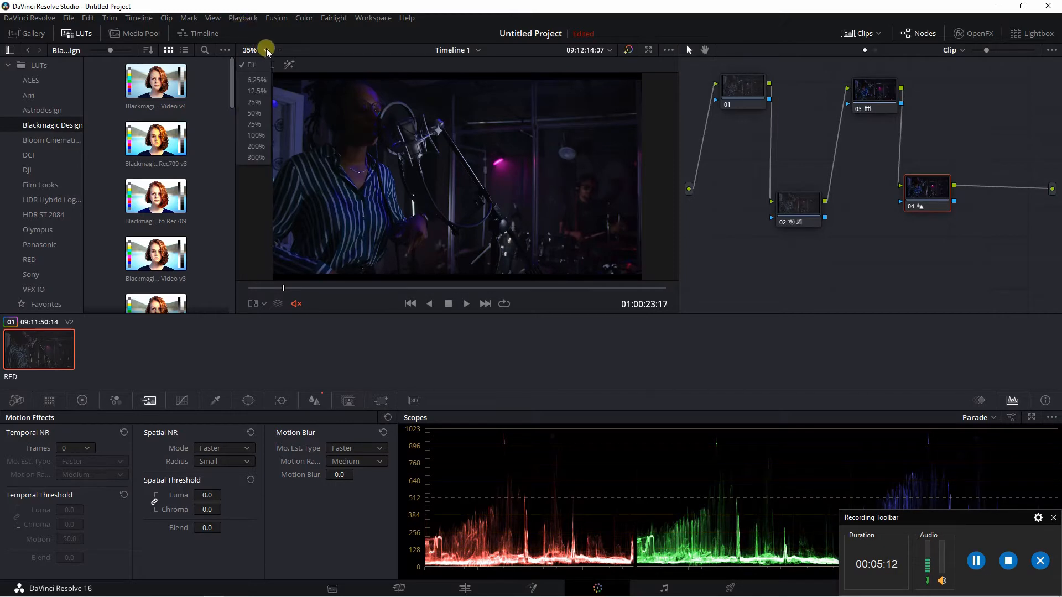
{"action": "left_click", "coordinate": [264, 147]}
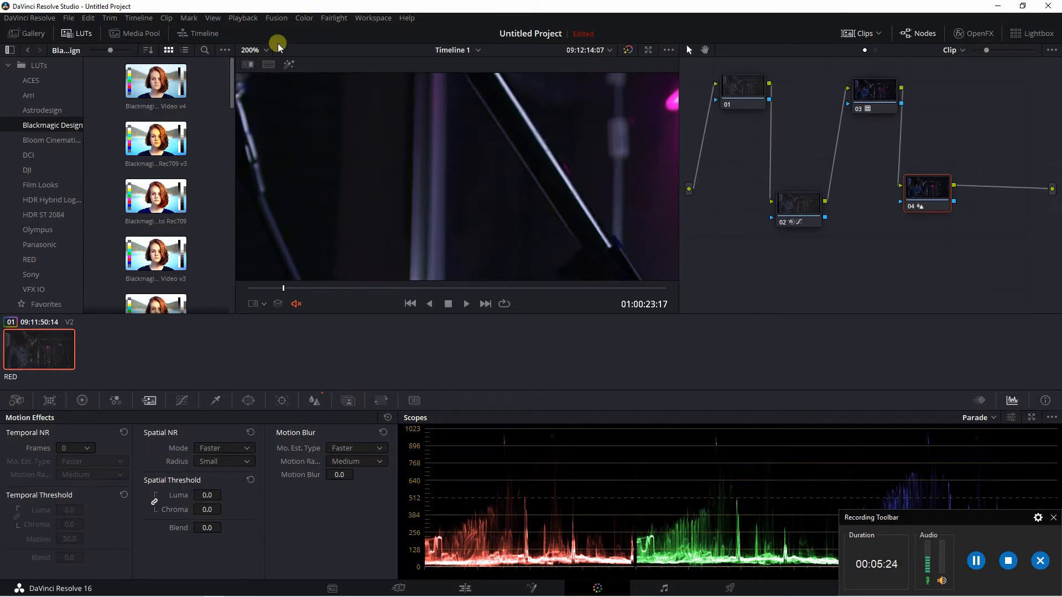
{"action": "left_click", "coordinate": [264, 48]}
{"action": "left_click", "coordinate": [255, 60]}
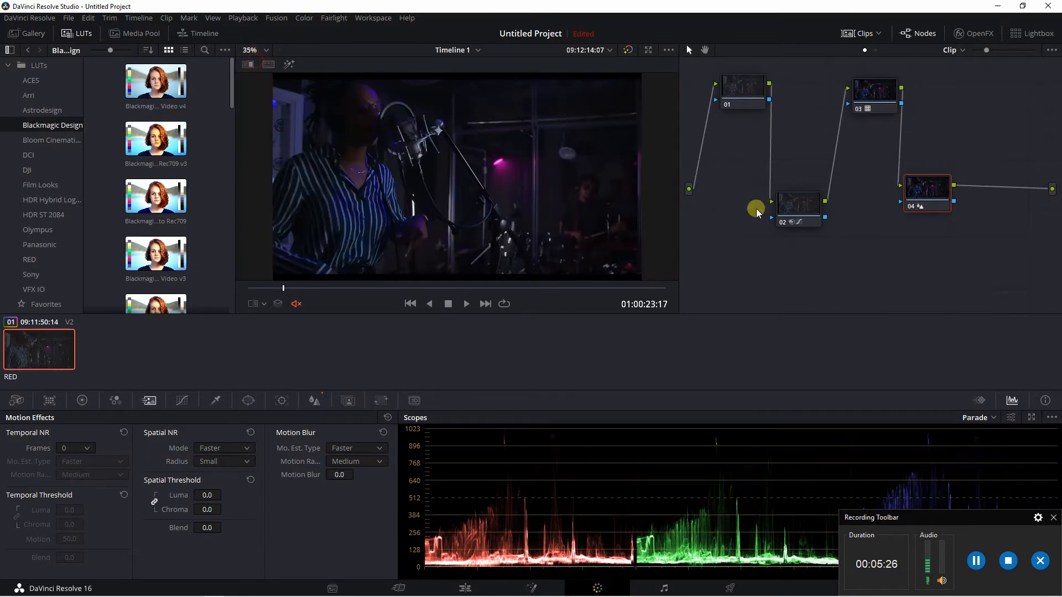
Select node 02, toggle its Temporal NR frames between 0 and 5, and reset the Temporal NR settings
{"action": "left_click", "coordinate": [788, 213]}
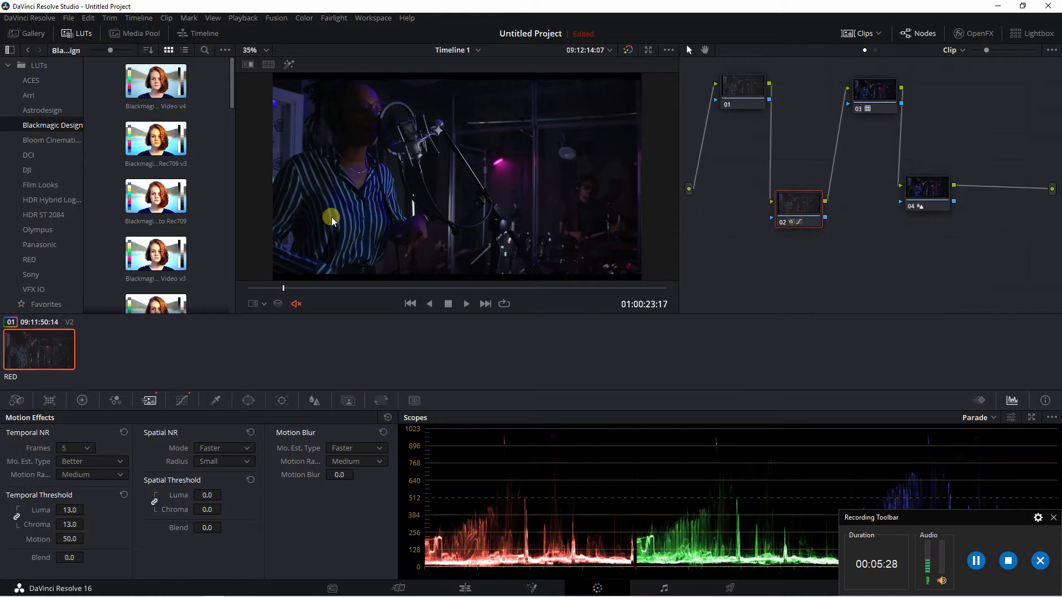
{"action": "left_click", "coordinate": [88, 448]}
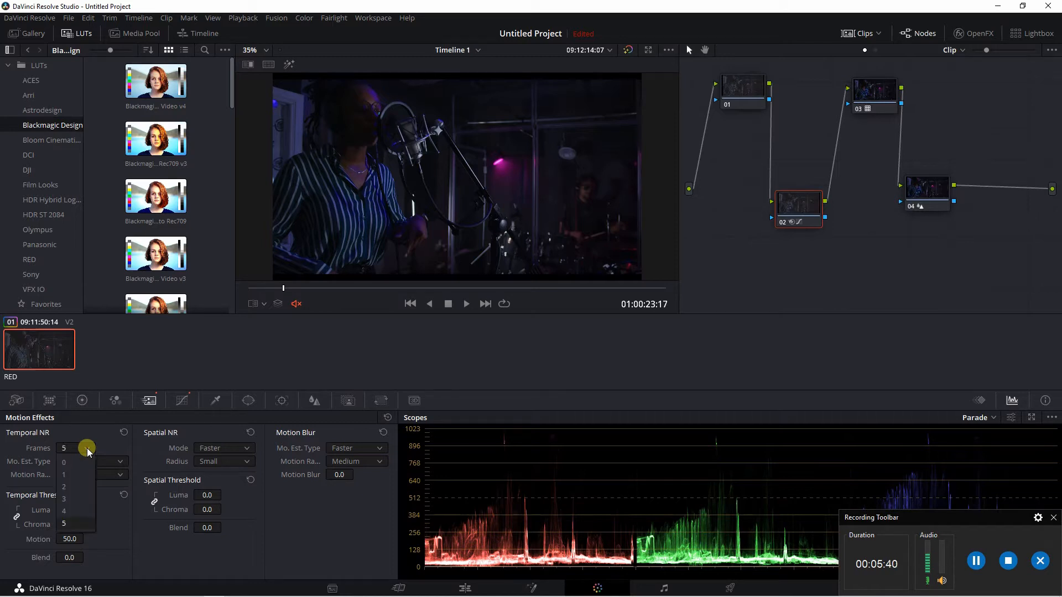
{"action": "left_click", "coordinate": [78, 461]}
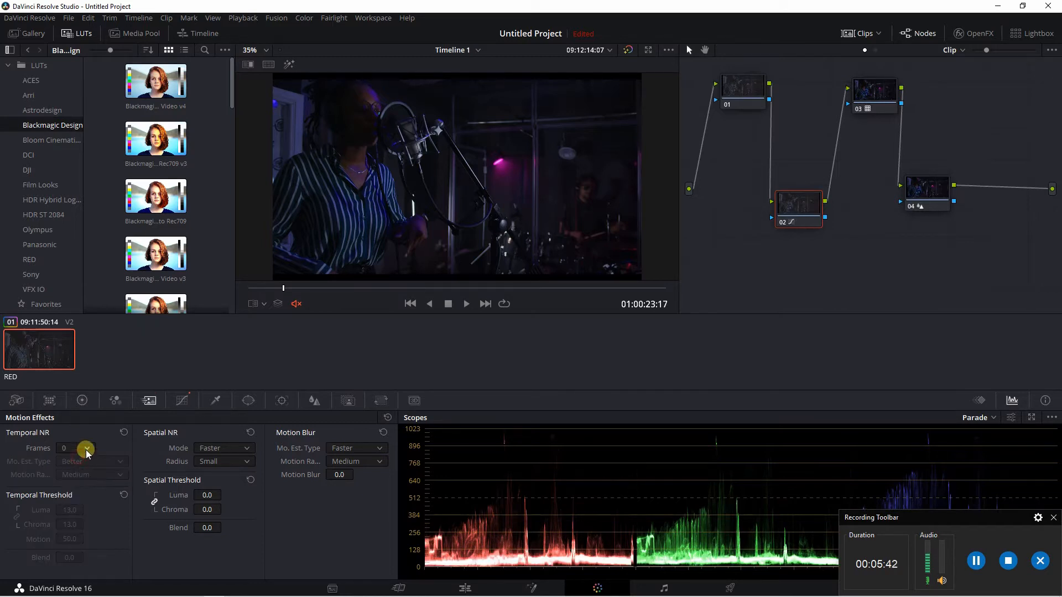
{"action": "left_click", "coordinate": [86, 450]}
{"action": "left_click", "coordinate": [85, 525]}
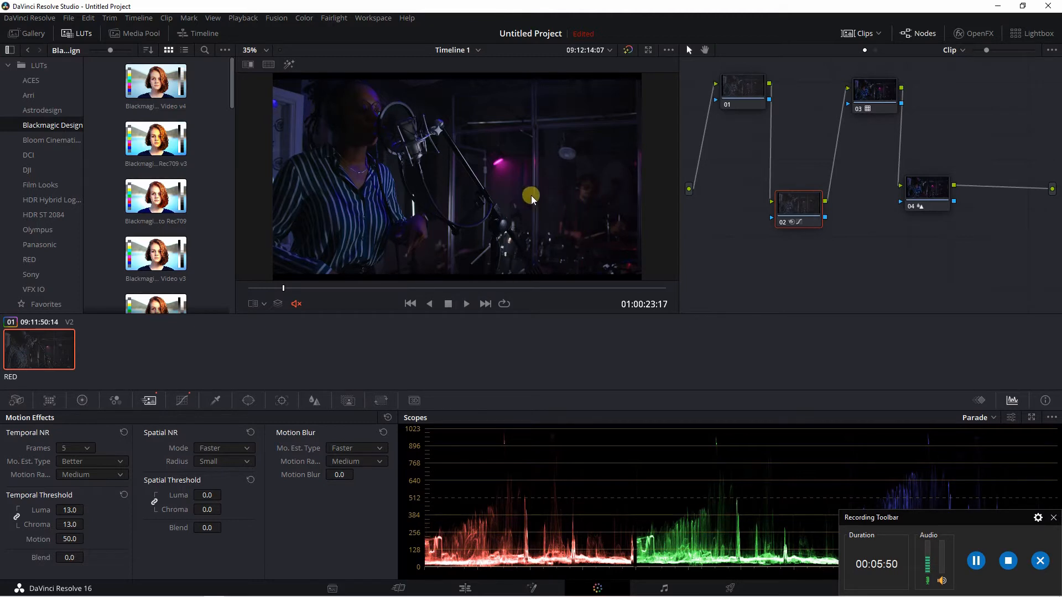
{"action": "left_click", "coordinate": [95, 461]}
{"action": "left_click", "coordinate": [123, 433]}
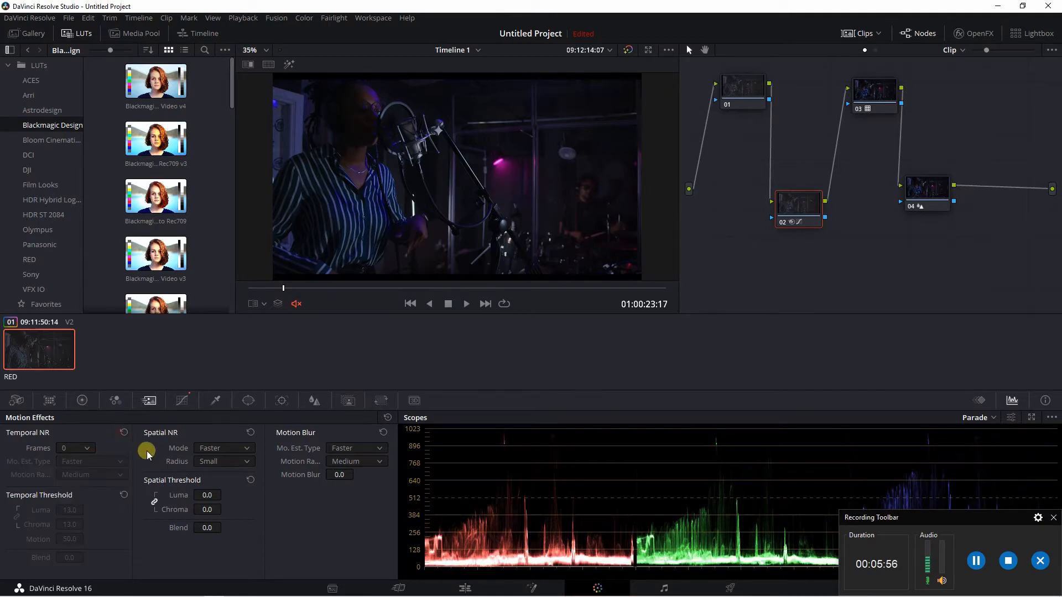
Set node 02's Temporal NR to 5 frames, motion estimation type Better and motion range Medium
{"action": "left_click", "coordinate": [87, 449]}
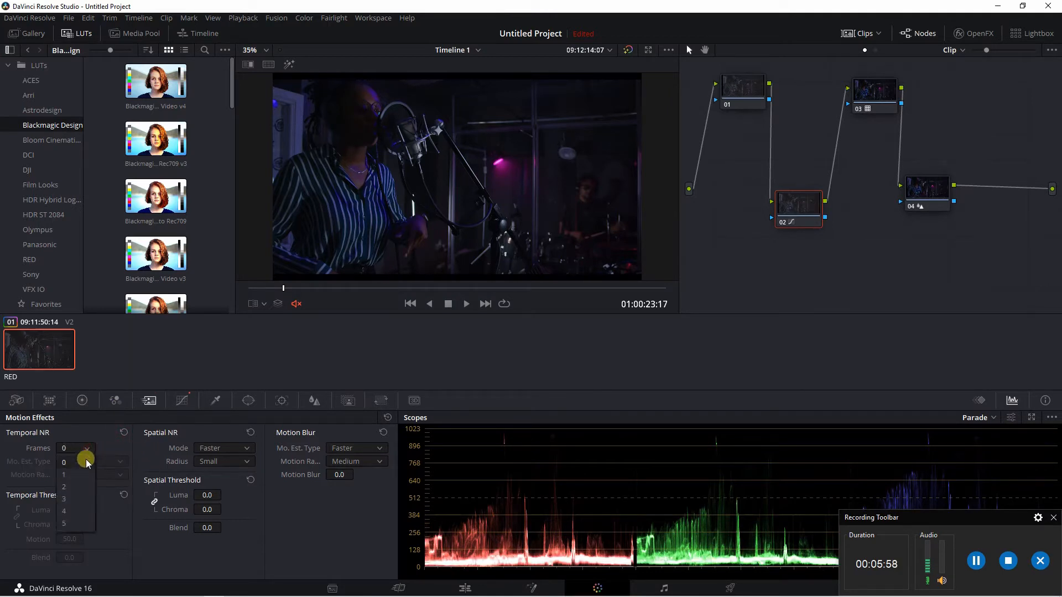
{"action": "left_click", "coordinate": [79, 526]}
{"action": "left_click", "coordinate": [91, 463]}
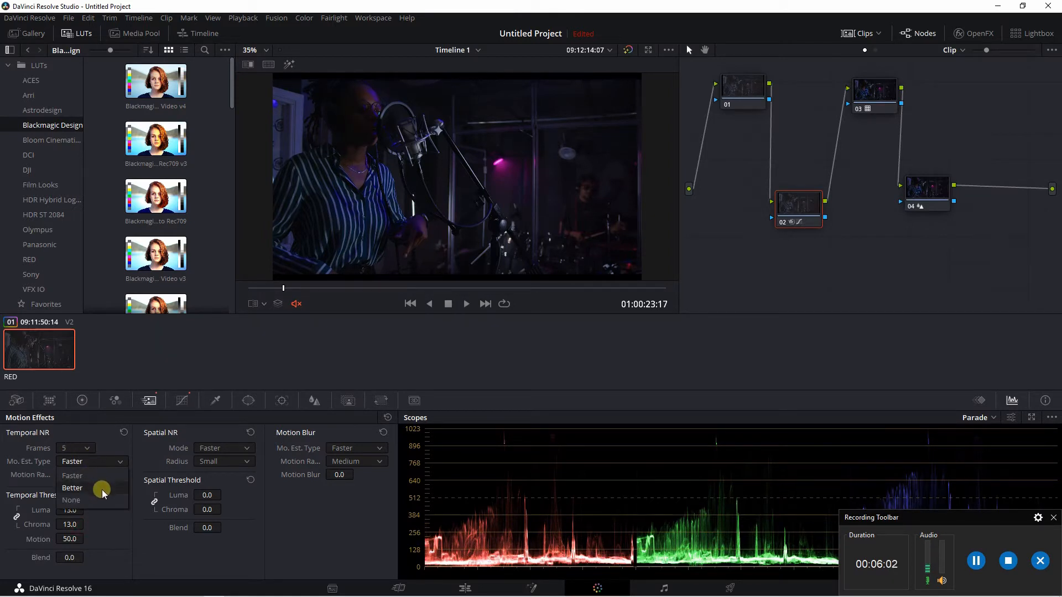
{"action": "left_click", "coordinate": [101, 490]}
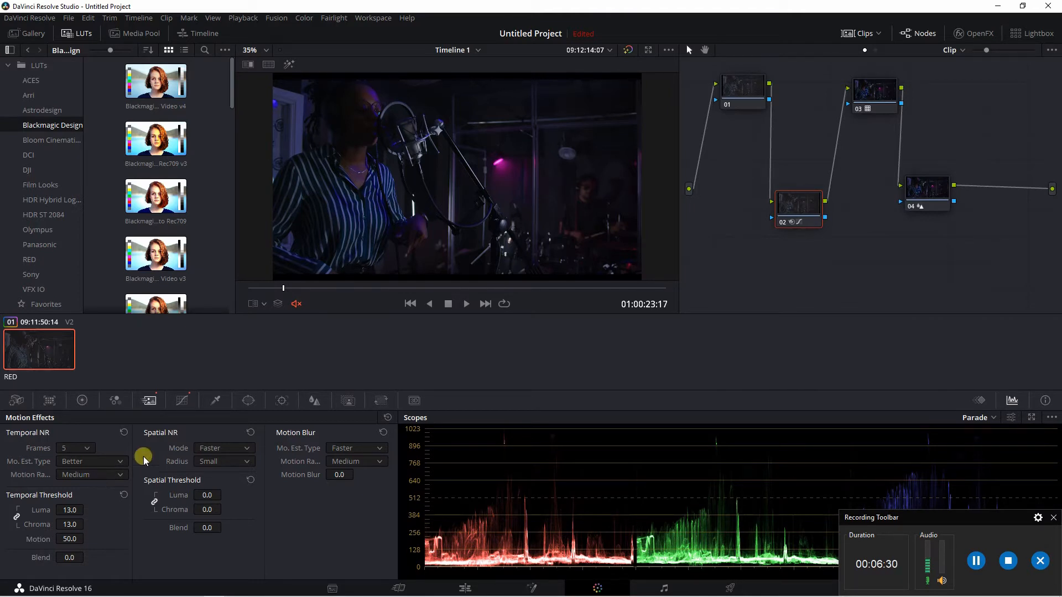
{"action": "left_click", "coordinate": [67, 475]}
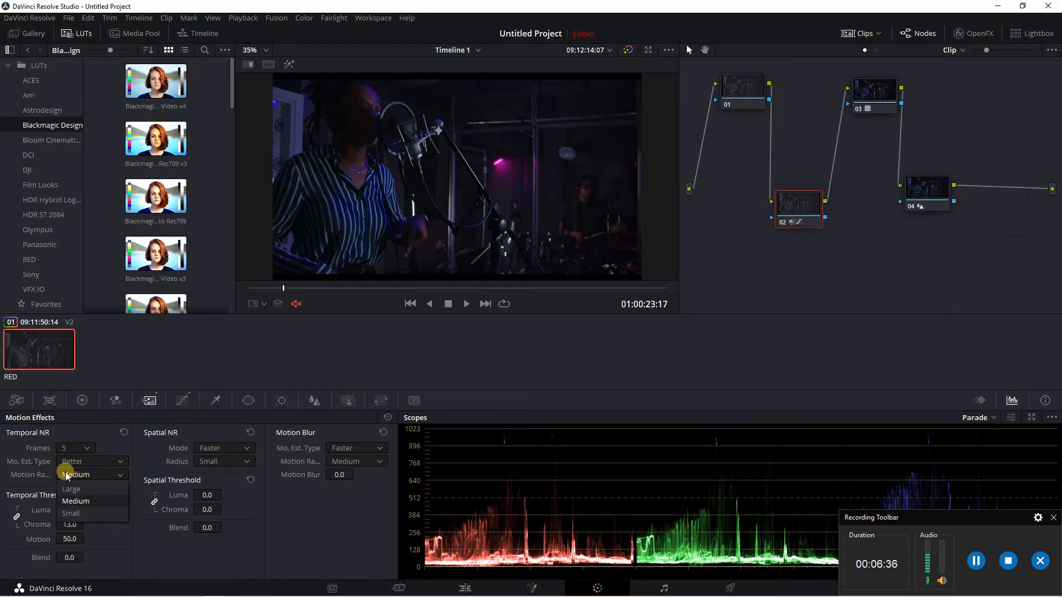
{"action": "left_click", "coordinate": [85, 500]}
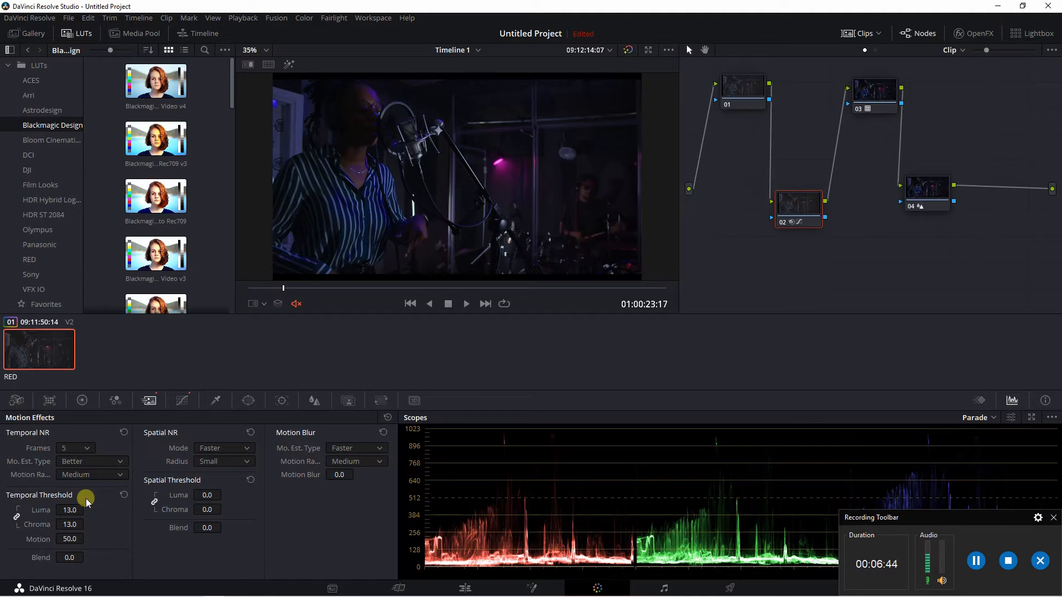
{"action": "left_click", "coordinate": [85, 477]}
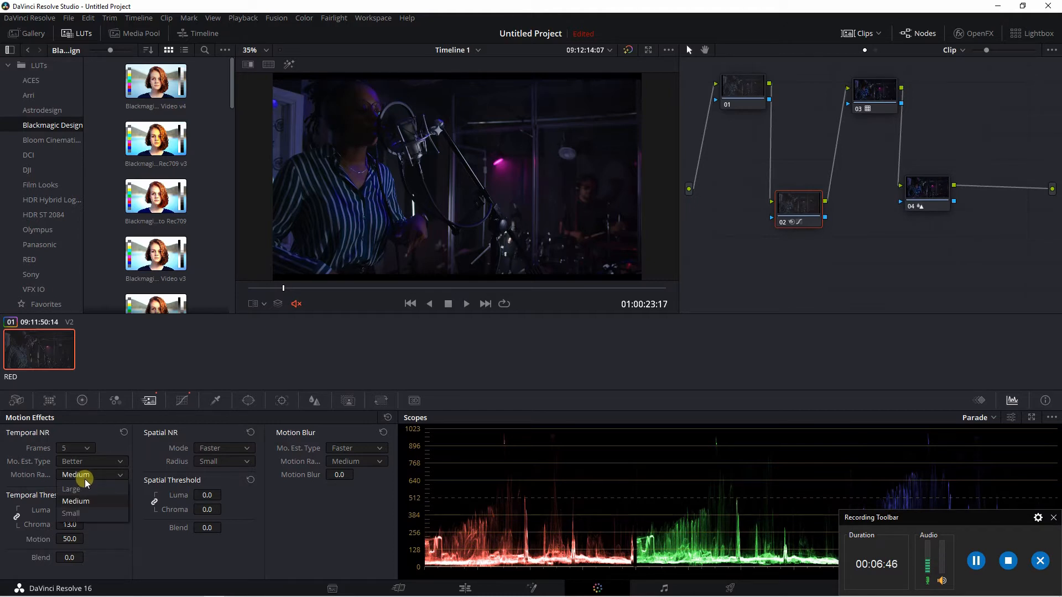
{"action": "left_click", "coordinate": [35, 483]}
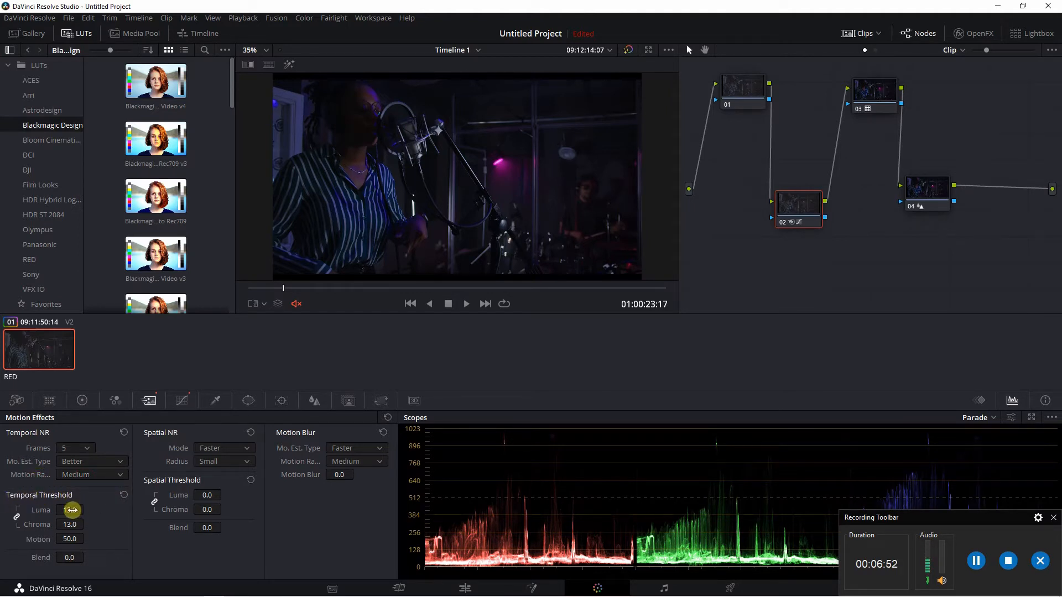
Set the linked Luma and Chroma temporal thresholds to 0.0 and examine the noise at 200% magnification
{"action": "mouse_move", "coordinate": [71, 510]}
{"action": "left_mouse_down"}
{"action": "mouse_move", "coordinate": [47, 510]}
{"action": "mouse_move", "coordinate": [524, 298]}
{"action": "mouse_move", "coordinate": [71, 511]}
{"action": "left_mouse_up"}
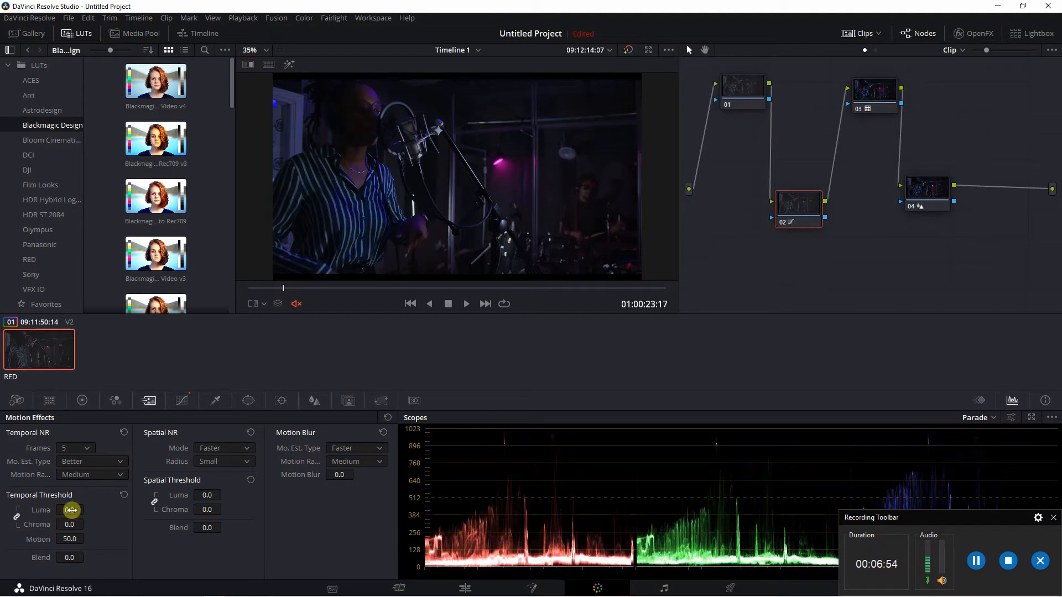
{"action": "left_click", "coordinate": [266, 50]}
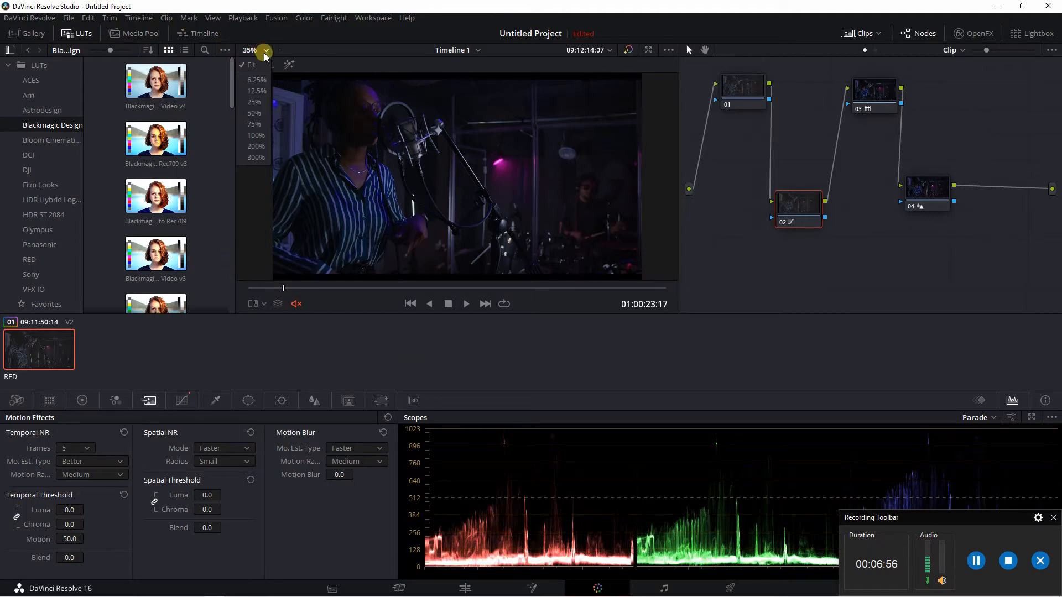
{"action": "left_click", "coordinate": [263, 134]}
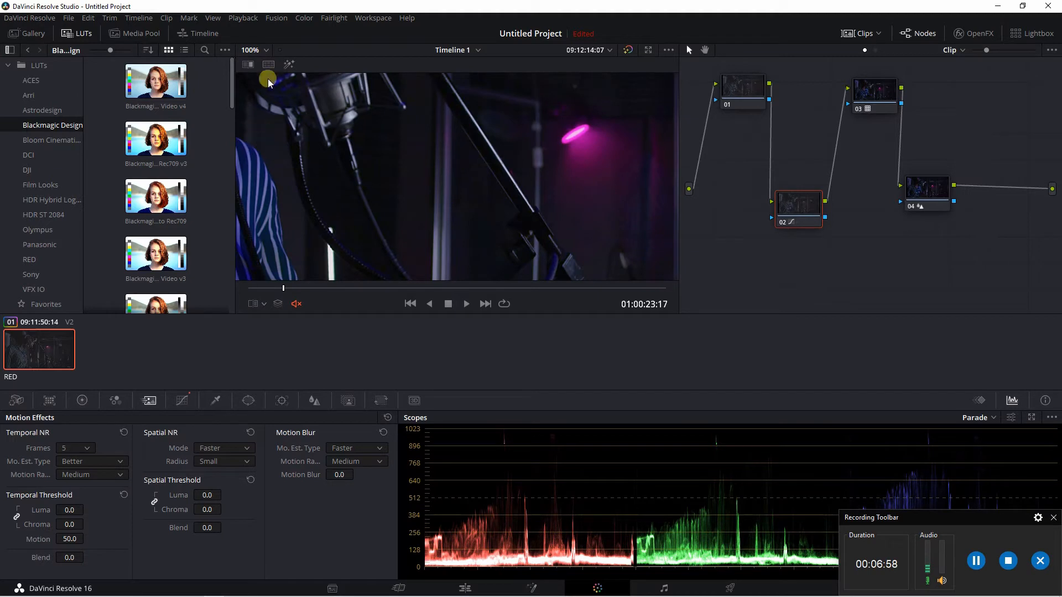
{"action": "left_click", "coordinate": [266, 50]}
{"action": "left_click", "coordinate": [260, 149]}
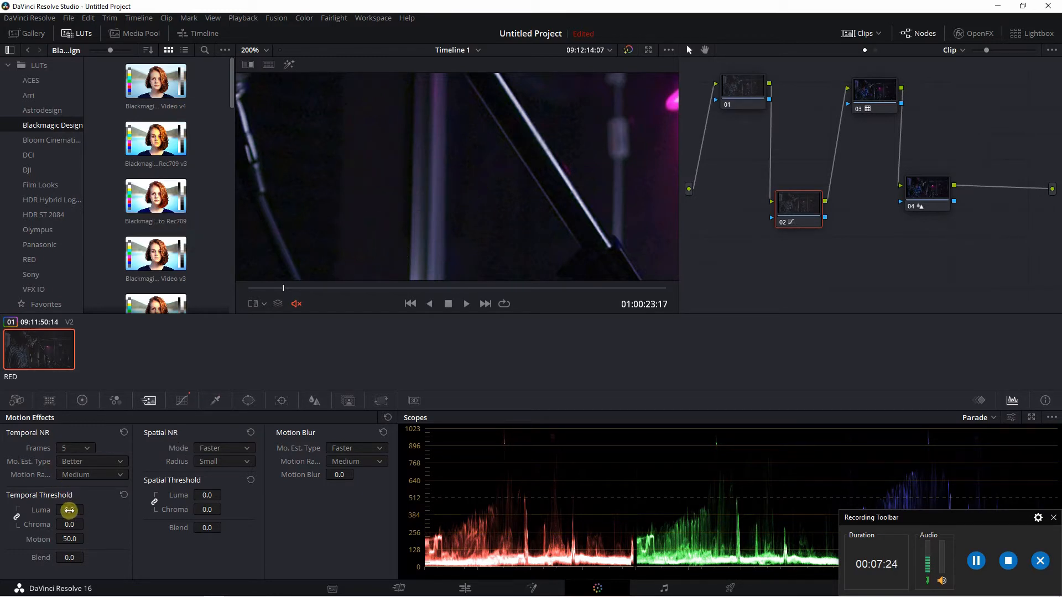
Set the linked Luma and Chroma temporal thresholds to 13.0 and fit the frame in the viewer
{"action": "mouse_move", "coordinate": [70, 511]}
{"action": "left_mouse_down"}
{"action": "mouse_move", "coordinate": [107, 521]}
{"action": "mouse_move", "coordinate": [69, 510]}
{"action": "left_mouse_up"}
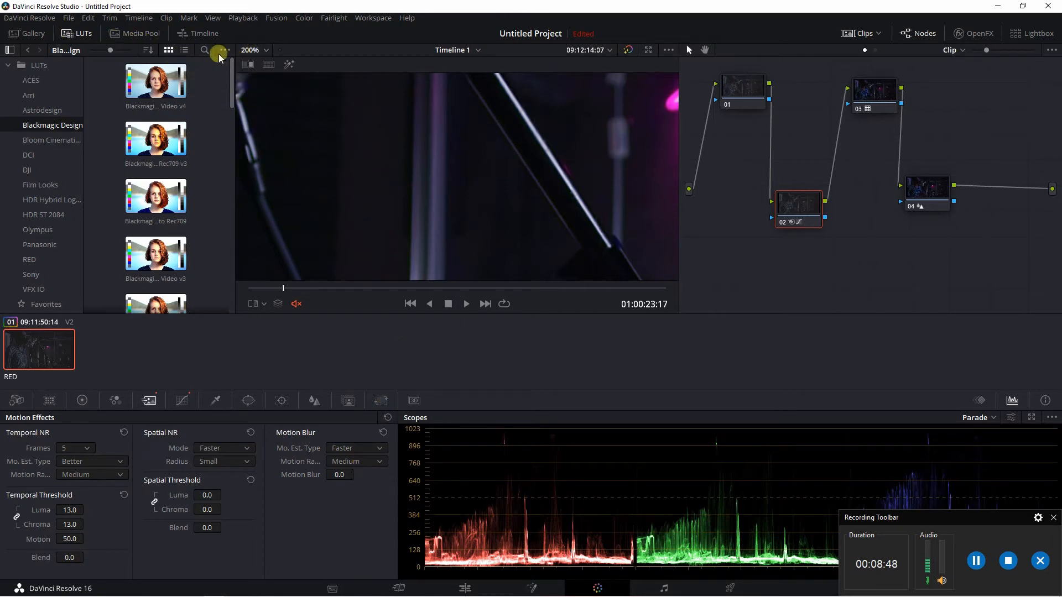
{"action": "left_click", "coordinate": [261, 49]}
{"action": "left_click", "coordinate": [252, 66]}
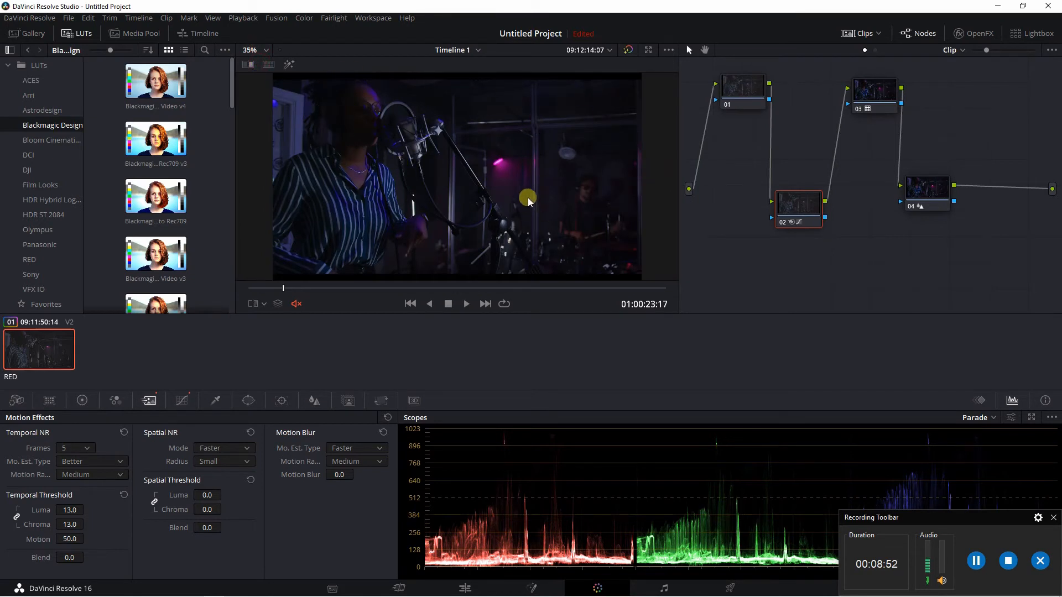
Select node 04, choose Sharpen mode for its blur controls and examine the linked RGB radius
{"action": "left_click", "coordinate": [921, 184]}
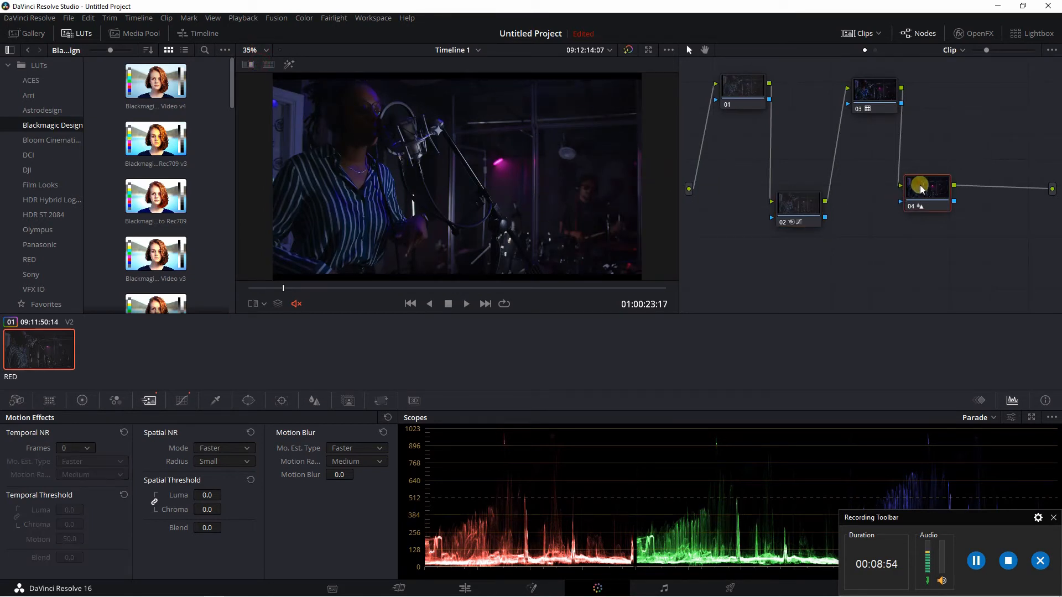
{"action": "left_click", "coordinate": [924, 191]}
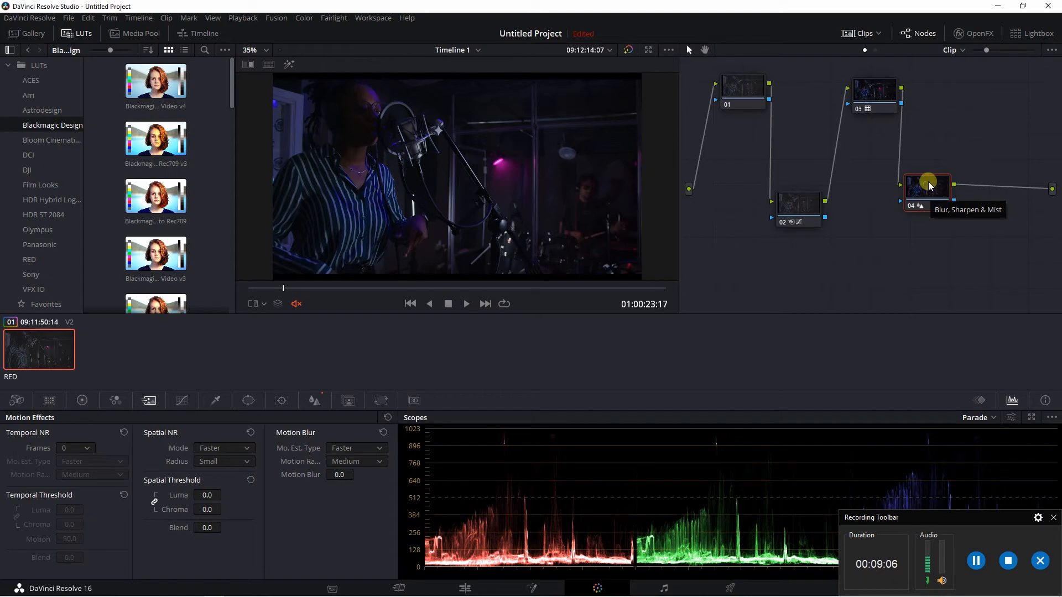
{"action": "left_click", "coordinate": [313, 400]}
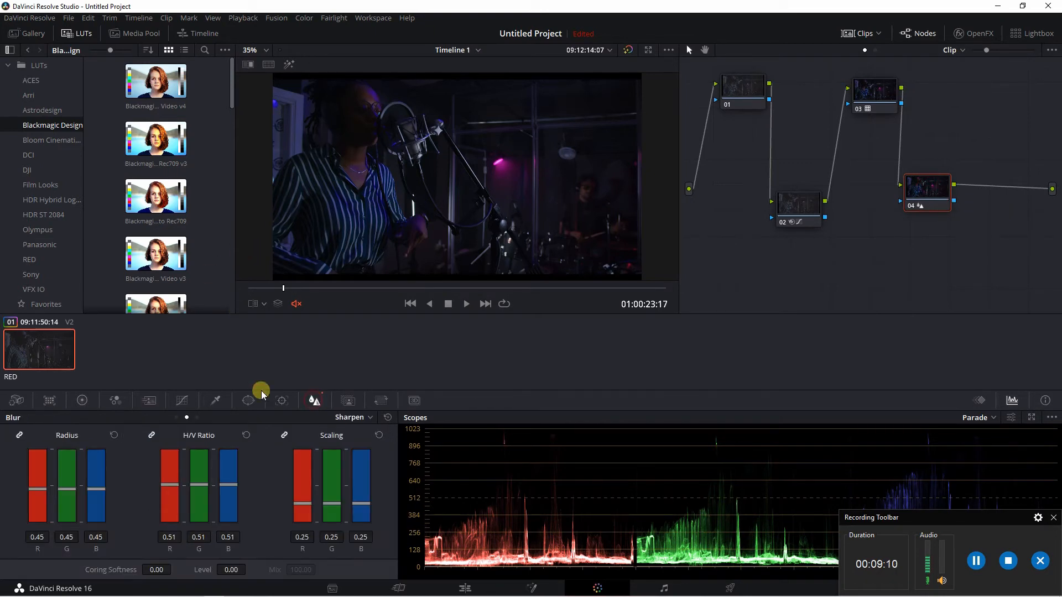
{"action": "left_click", "coordinate": [370, 419]}
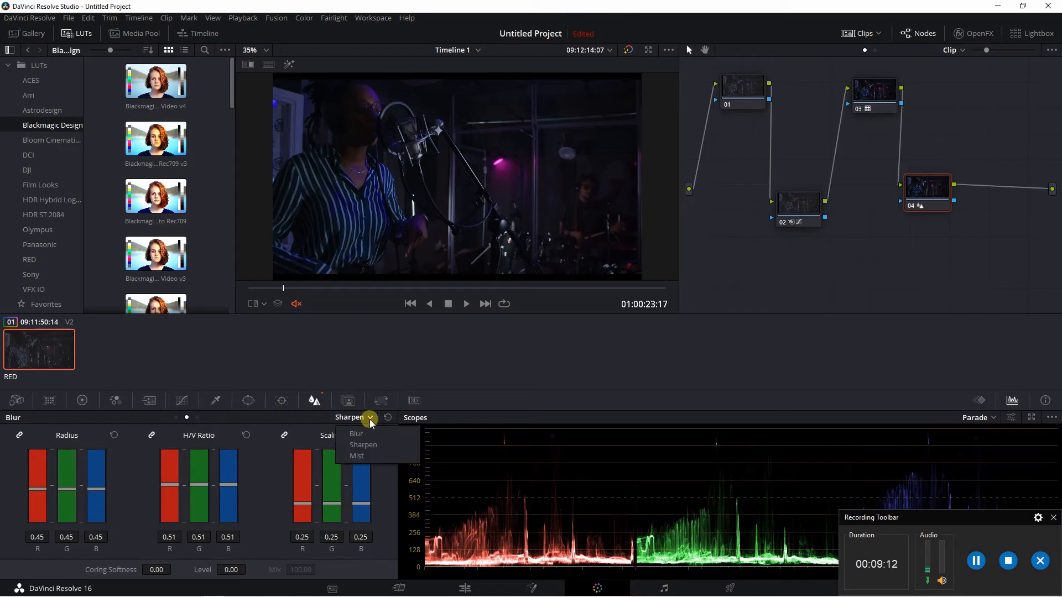
{"action": "left_click", "coordinate": [378, 446]}
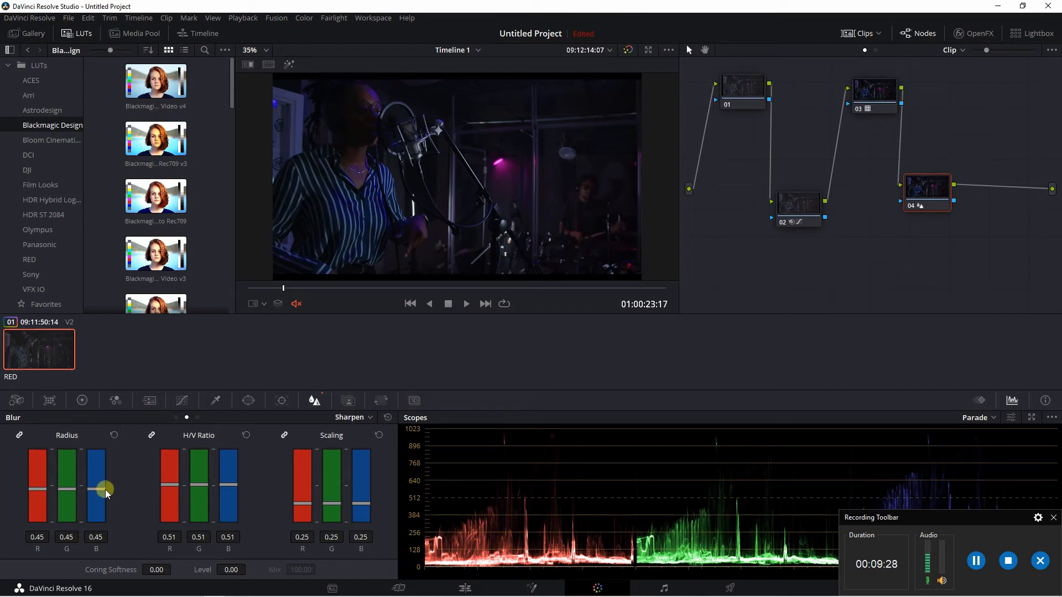
{"action": "left_click_drag", "start_coordinate": [104, 489], "coordinate": [101, 495]}
Set the RED clip's Camera Raw gamma curve to Log3G12
{"action": "left_click", "coordinate": [14, 401]}
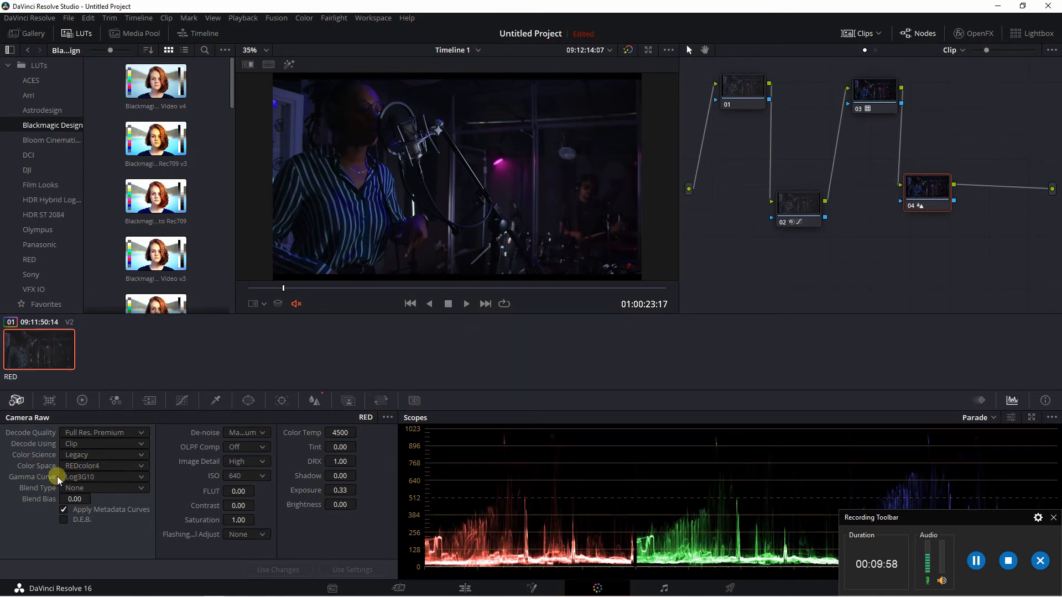
{"action": "left_click", "coordinate": [135, 477]}
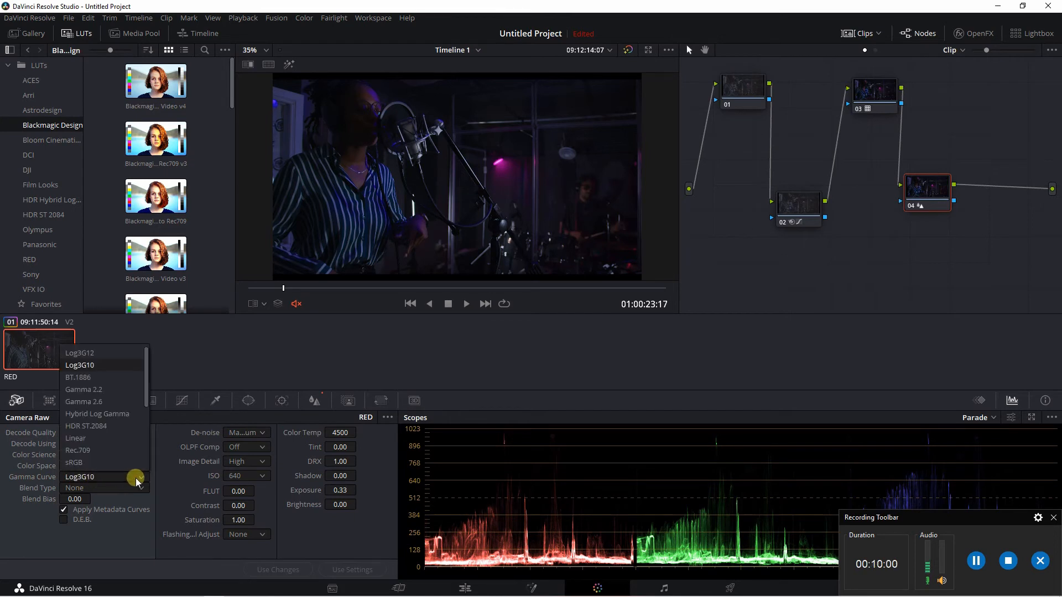
{"action": "left_click_drag", "start_coordinate": [143, 380], "coordinate": [146, 369]}
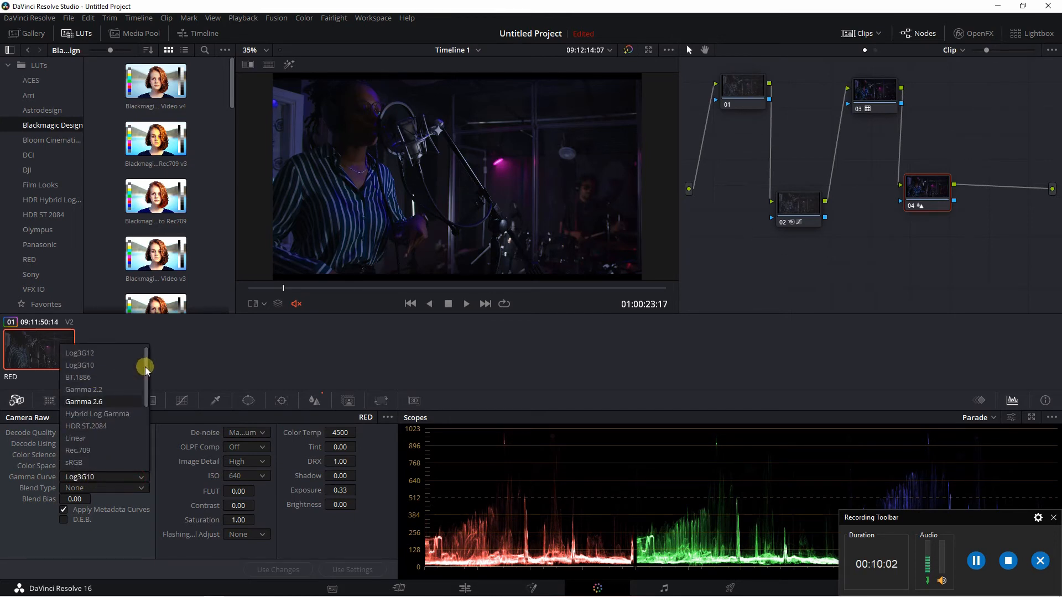
{"action": "left_click", "coordinate": [126, 353]}
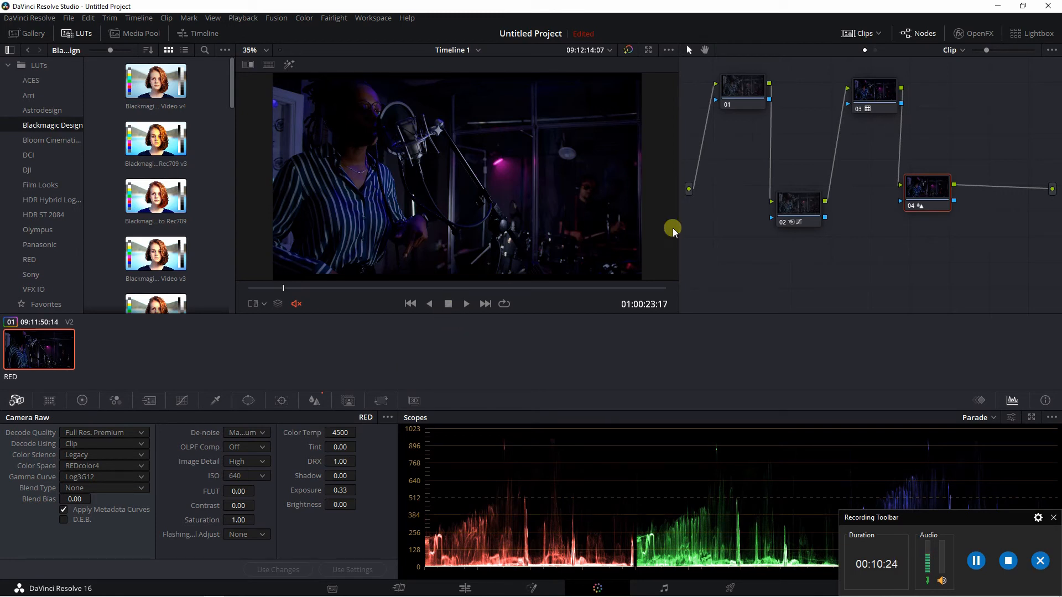
Review node 02's temporal noise reduction settings and browse the 3D LUT categories available for node 03
{"action": "left_click", "coordinate": [788, 208]}
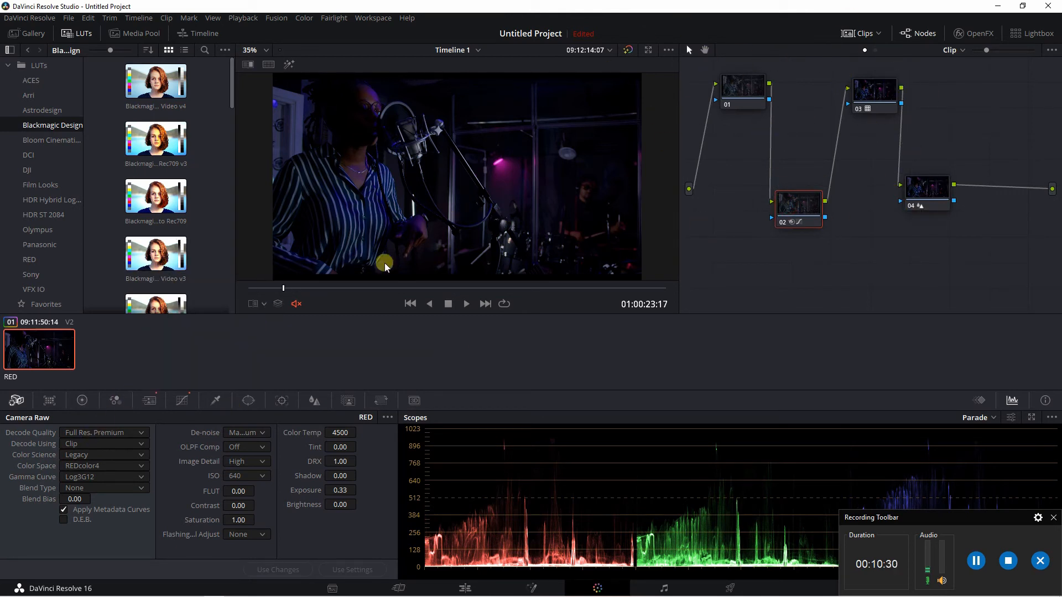
{"action": "left_click", "coordinate": [149, 399]}
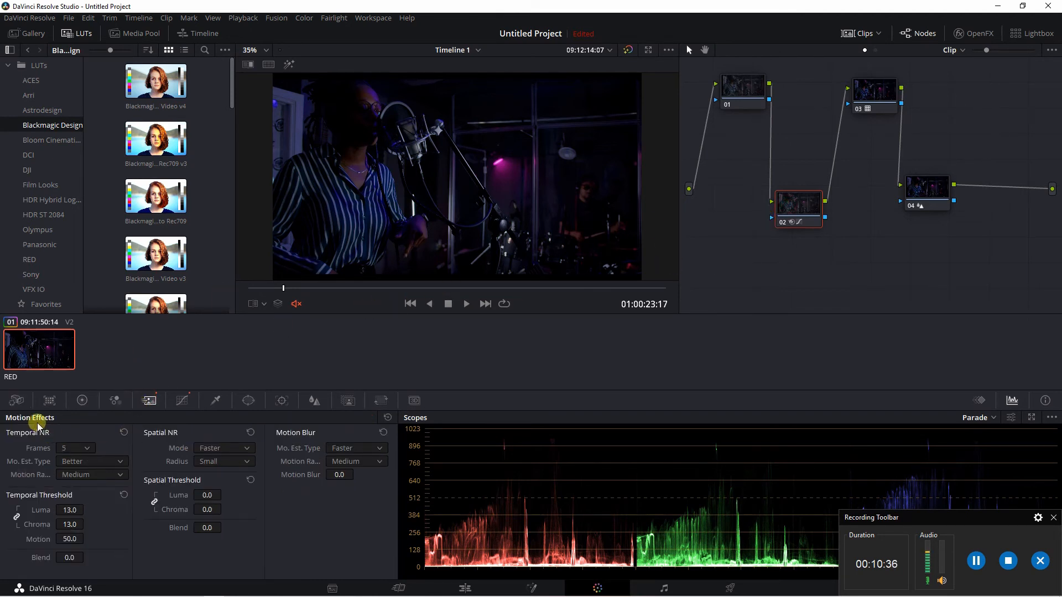
{"action": "left_click", "coordinate": [868, 98]}
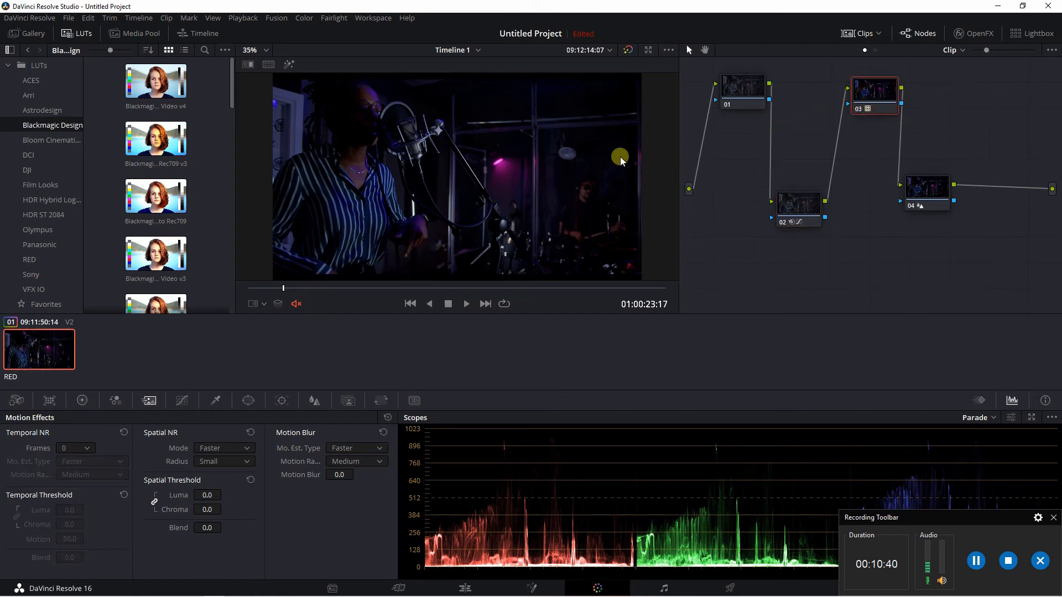
{"action": "right_click", "coordinate": [876, 90]}
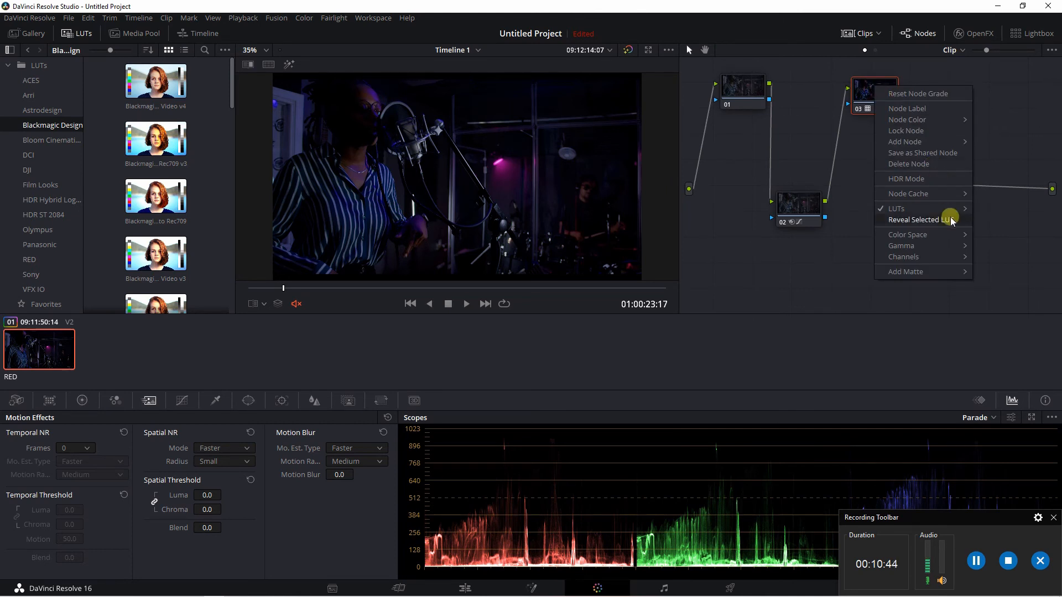
{"action": "mouse_move", "coordinate": [959, 209]}
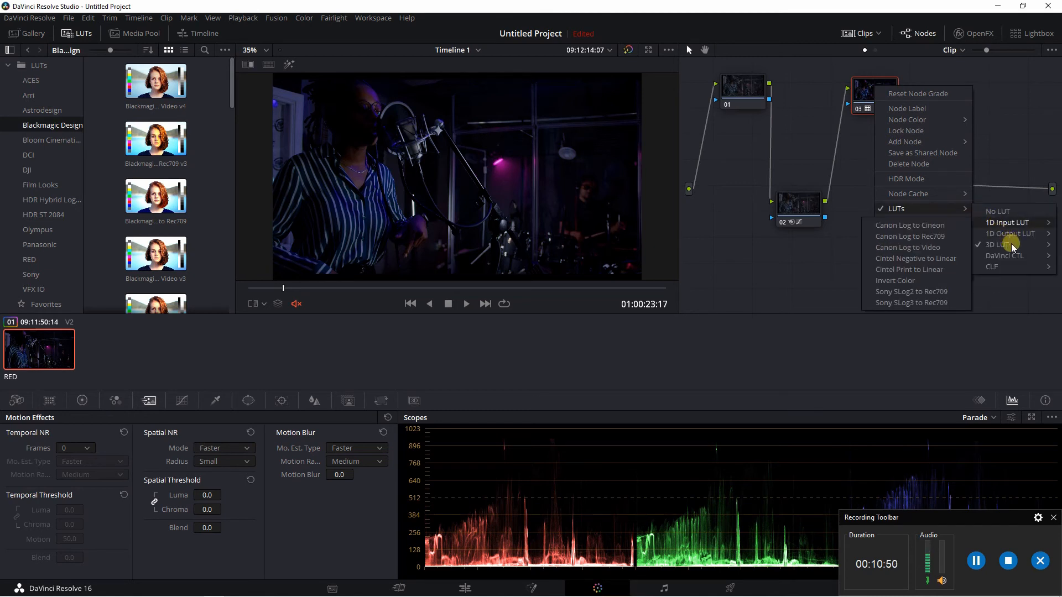
{"action": "mouse_move", "coordinate": [1002, 249]}
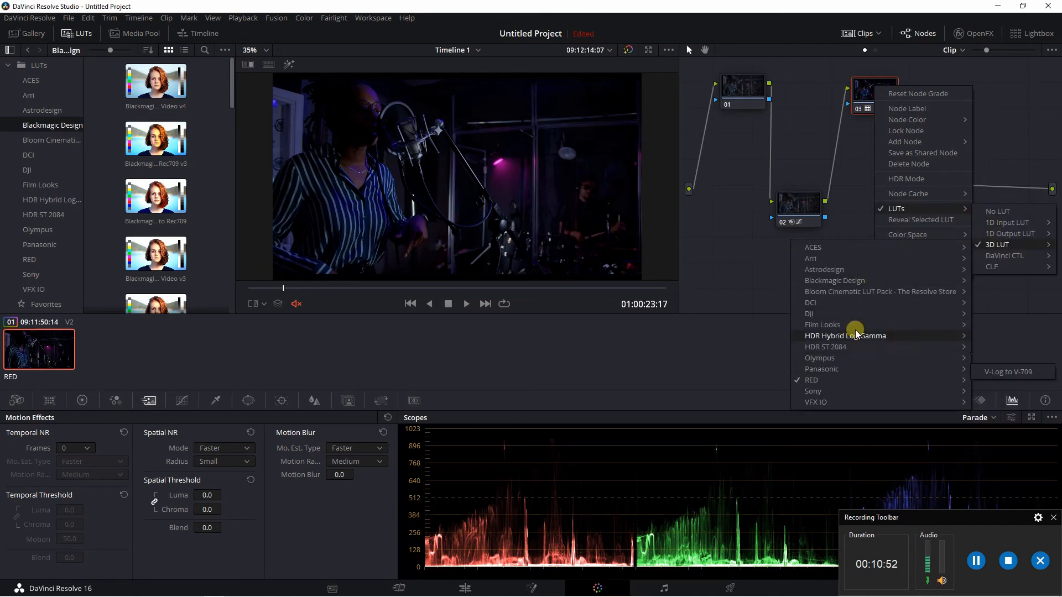
{"action": "mouse_move", "coordinate": [849, 338]}
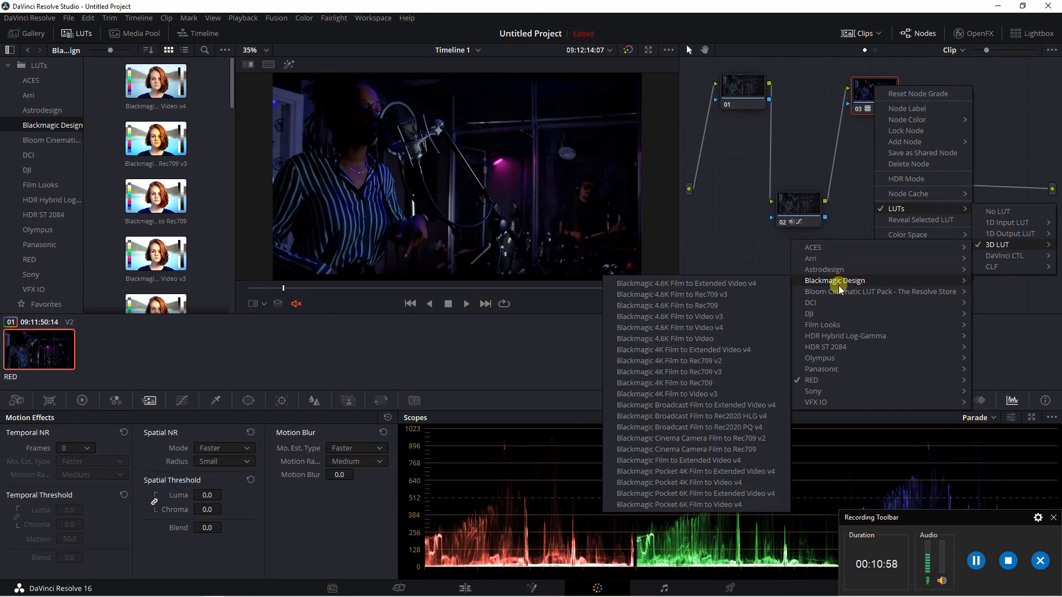
{"action": "mouse_move", "coordinate": [841, 296]}
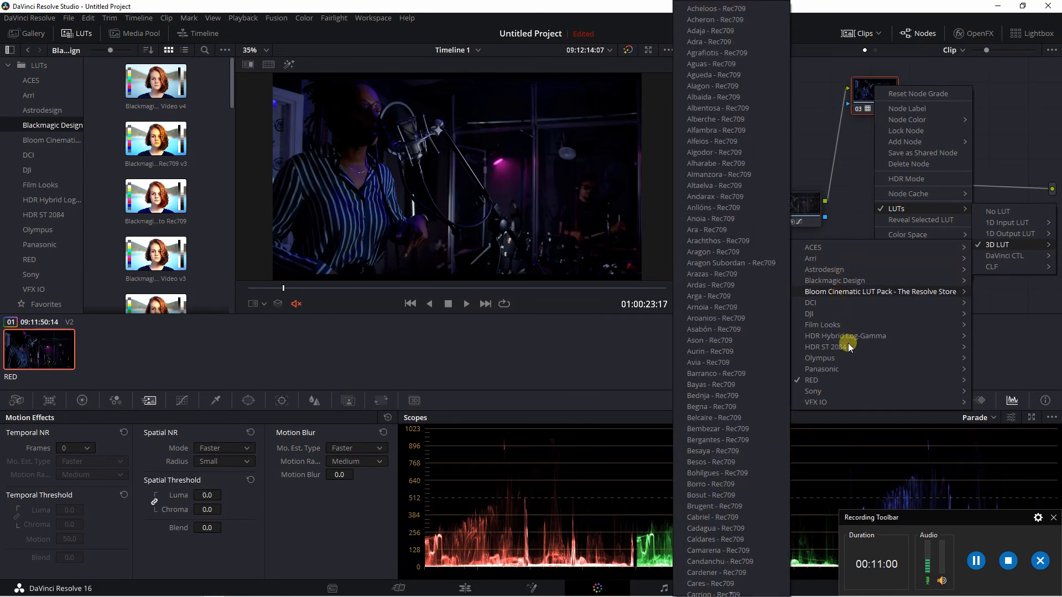
{"action": "mouse_move", "coordinate": [844, 251]}
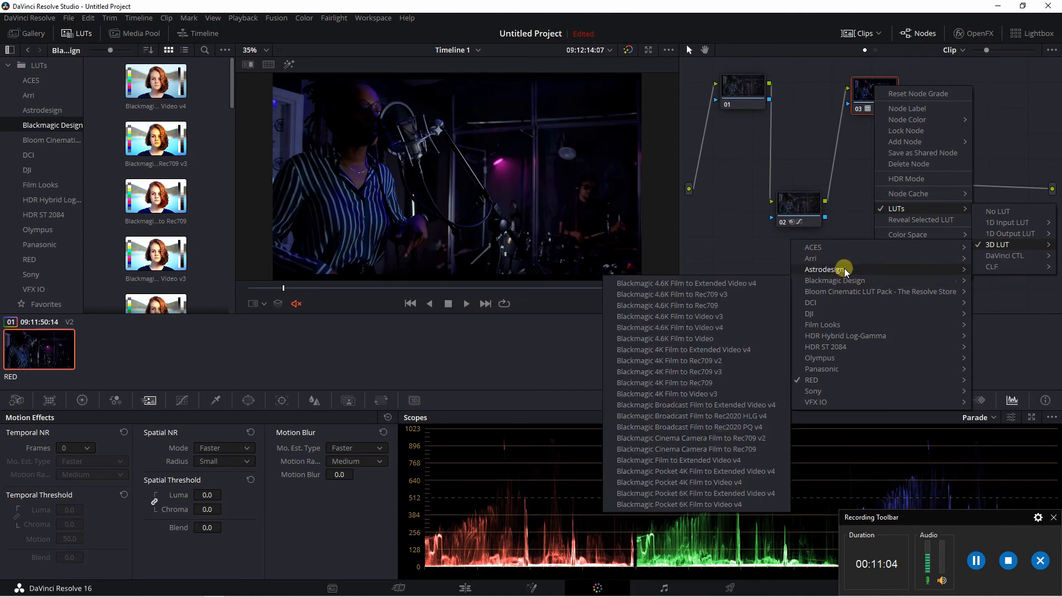
{"action": "mouse_move", "coordinate": [848, 316]}
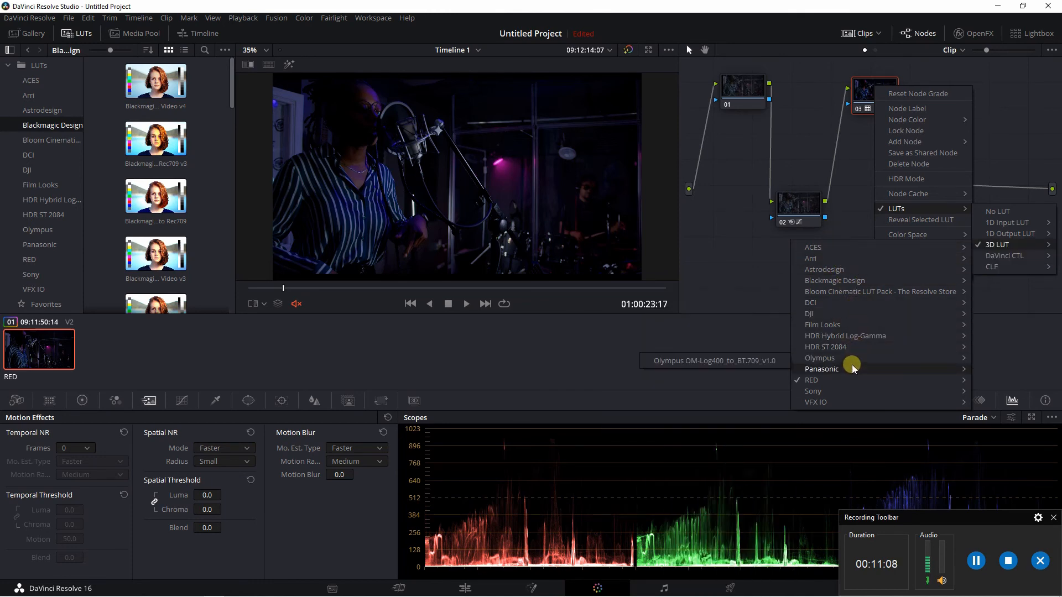
{"action": "mouse_move", "coordinate": [854, 384]}
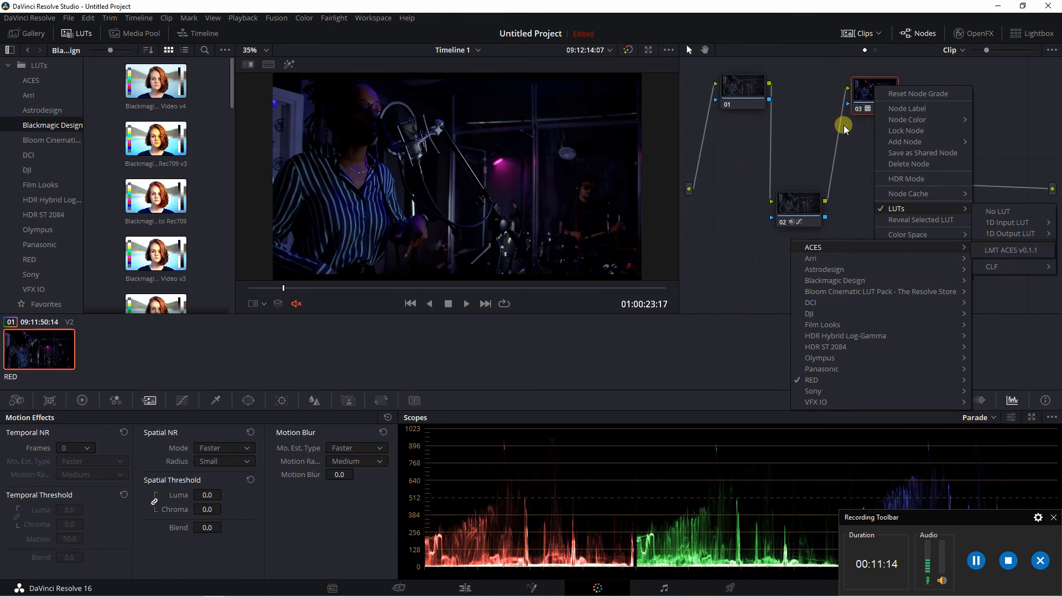
{"action": "left_click", "coordinate": [841, 145]}
Return to node 04 and review its sharpening mode and radius settings
{"action": "left_click", "coordinate": [928, 187]}
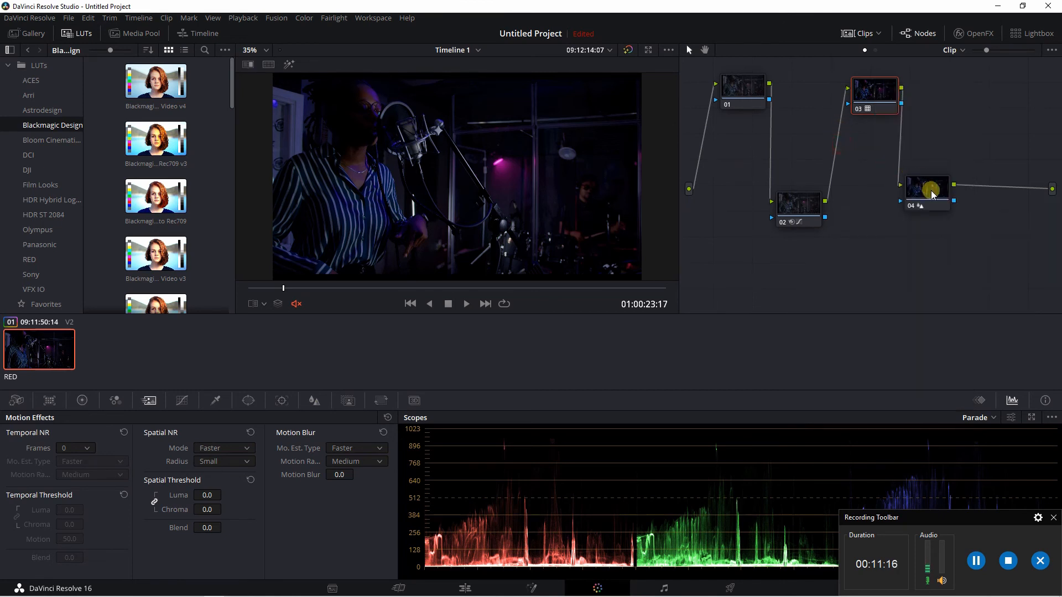
{"action": "left_click", "coordinate": [448, 305]}
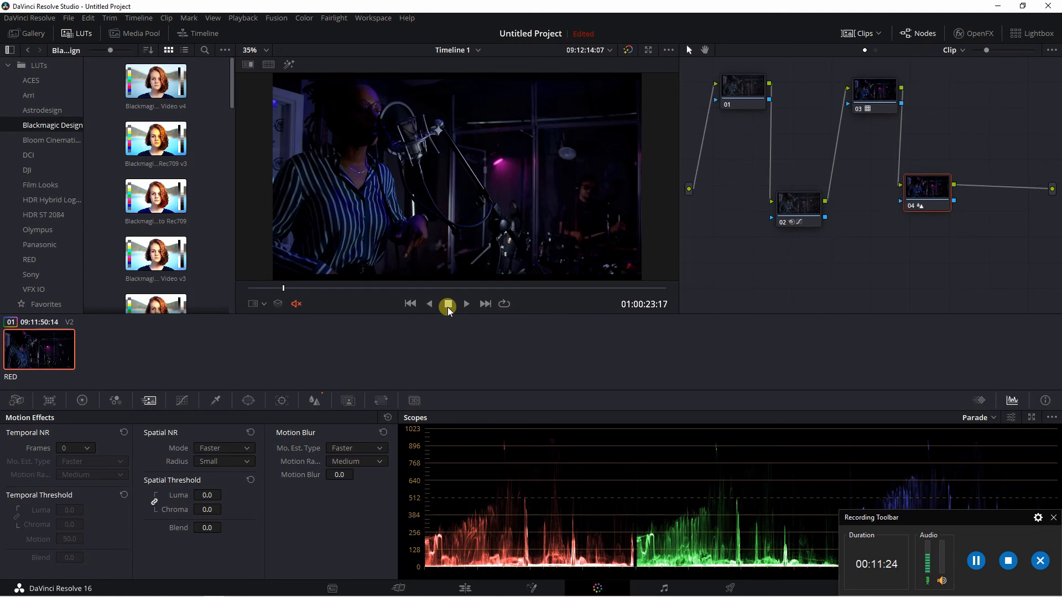
{"action": "left_click", "coordinate": [317, 400]}
{"action": "left_click", "coordinate": [349, 418]}
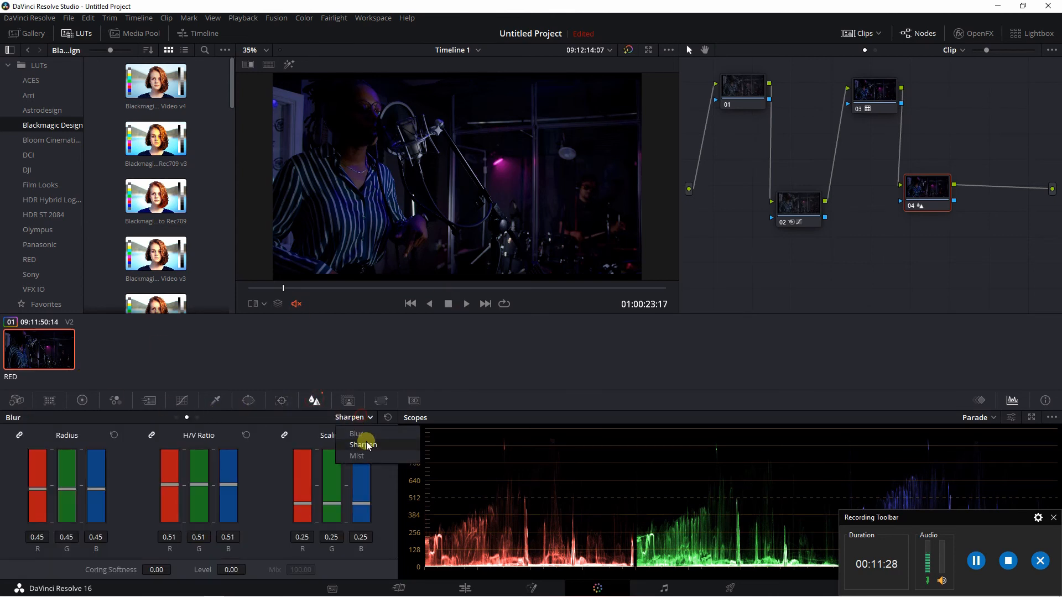
{"action": "left_click", "coordinate": [104, 412]}
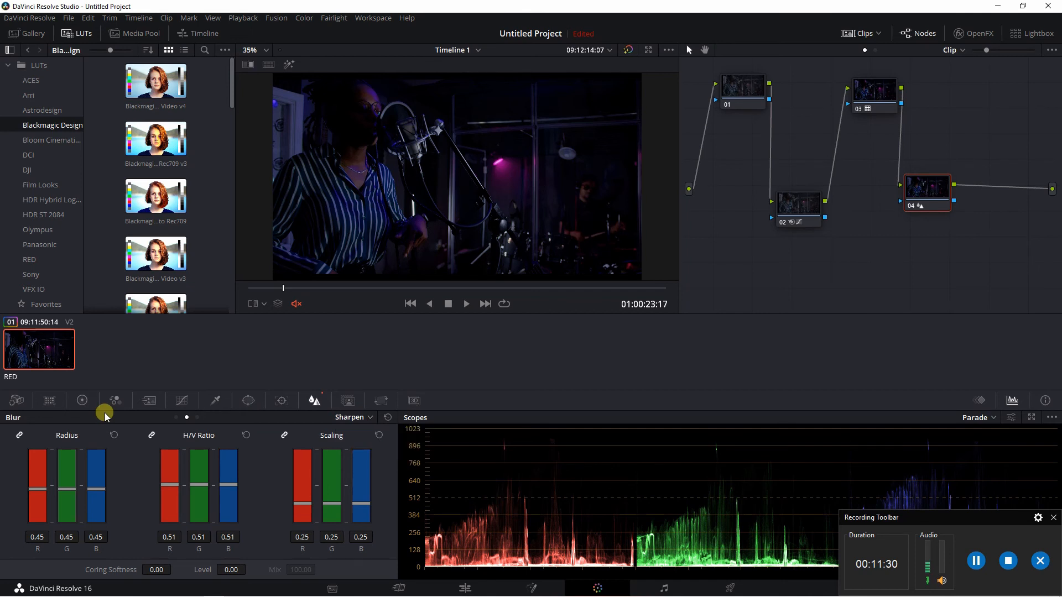